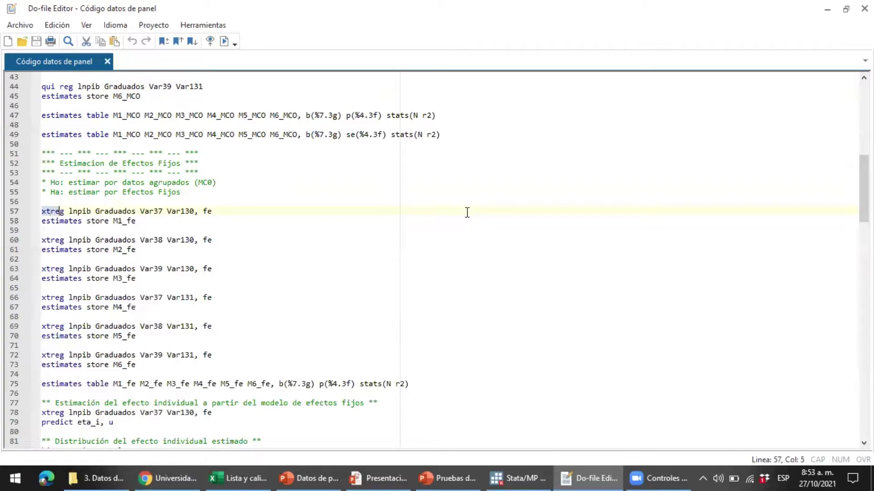
Step: Highlight the xtreg command name in the first fixed-effects regression to examine it
key(Home)
key(shift+Right)
key(shift+Right)
key(shift+Right)
key(shift+Right)
key(shift+Right)
key(Right)
click(43, 210)
key(End)
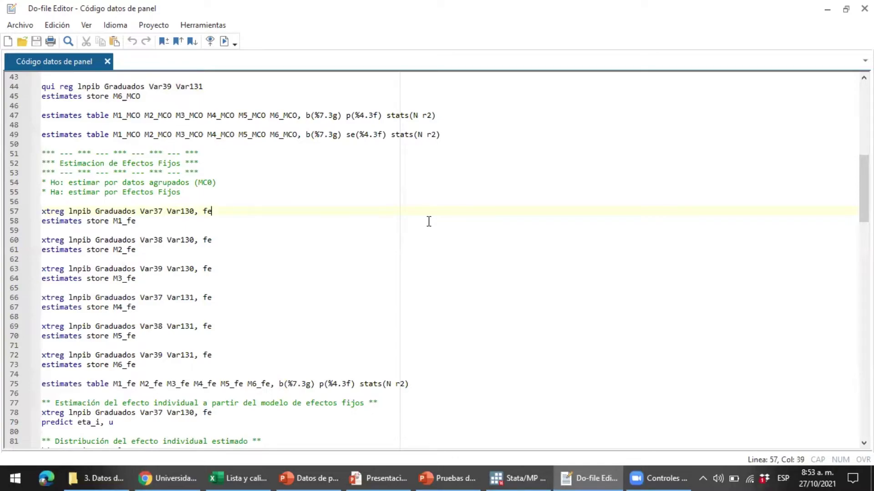
Step: Examine the fe option at the end of the first xtreg regression line
key(Left)
key(Left)
key(Left)
key(End)
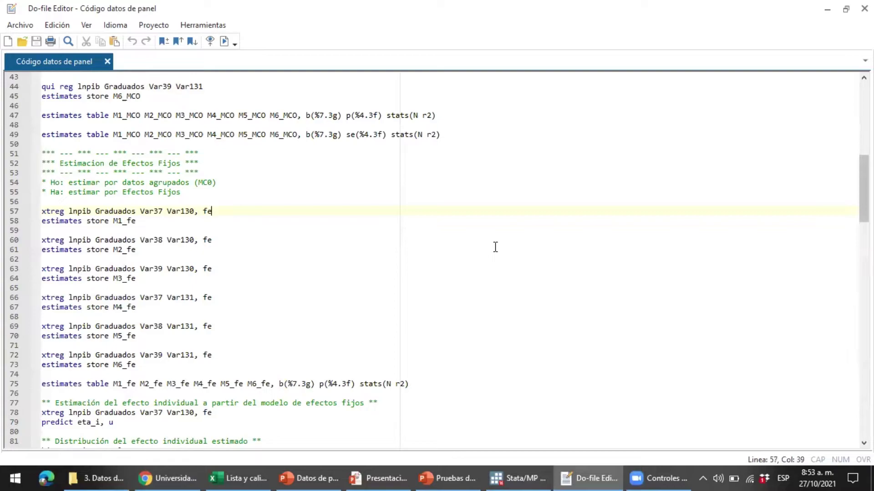
key(shift+Left)
key(shift+Left)
key(Left)
Step: Highlight the dependent variable lnpib and the regressors Graduados Var37 Var130 in the first xtreg line to examine the model specification
key(Home)
key(ctrl+shift+Right)
key(Right)
key(Right)
key(ctrl+shift+Right)
key(shift+Left)
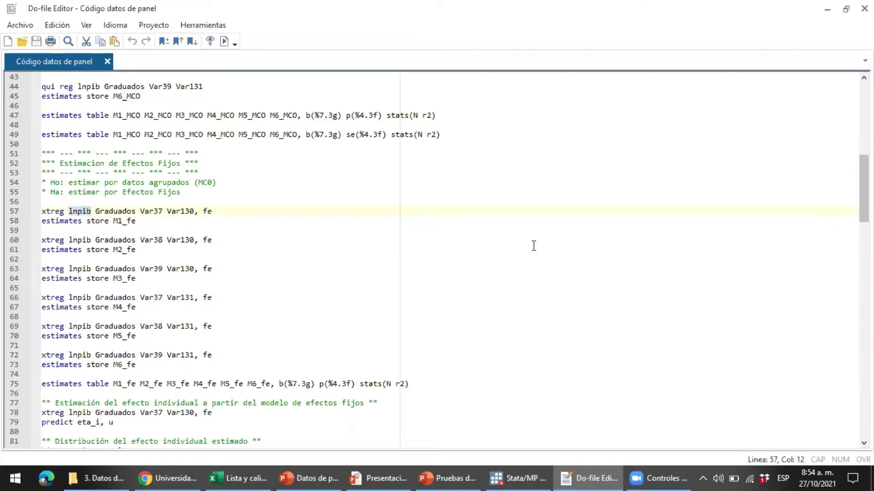
key(Right)
key(ctrl+shift+Right)
key(ctrl+shift+Right)
key(ctrl+shift+Right)
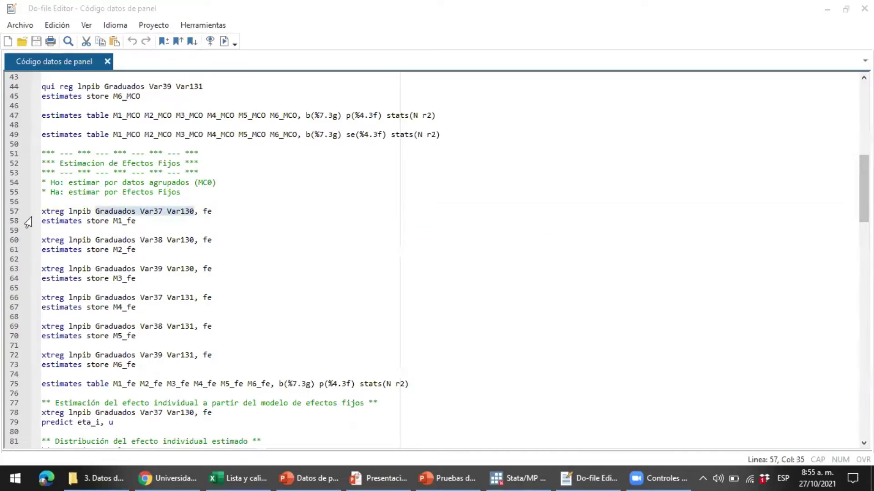
Step: Highlight the xtreg and estimates store blocks from M1_fe down to M6_fe to review the fixed-effects models
click(117, 211)
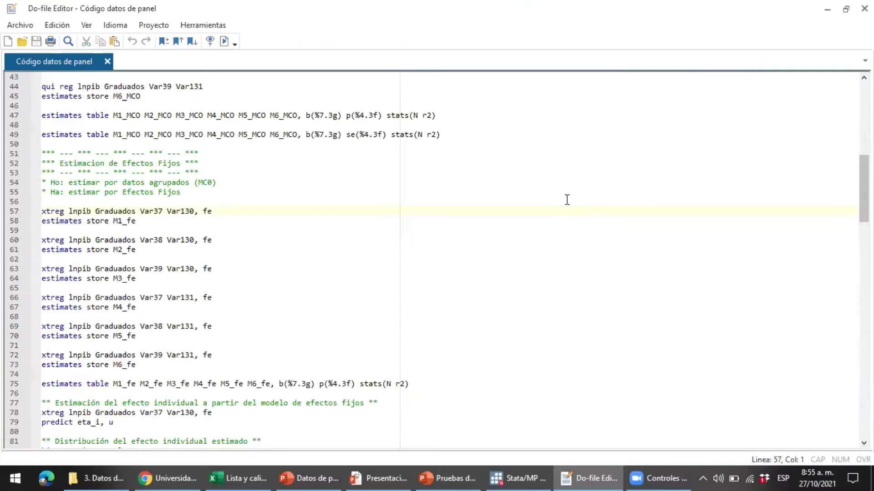
key(shift+Down)
key(shift+Down)
key(shift+Down)
key(shift+Down)
key(shift+Down)
key(shift+Down)
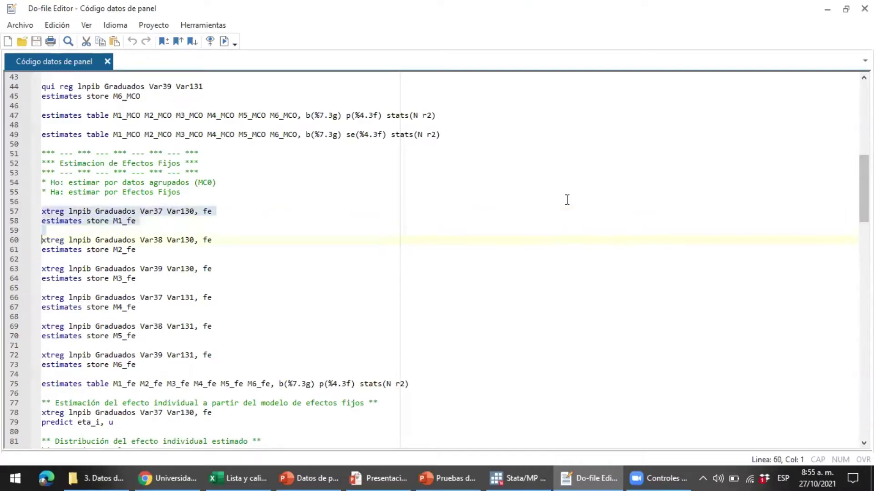
key(shift+Down)
key(shift+Down)
key(shift+Down)
key(shift+Down)
key(shift+Down)
key(shift+Down)
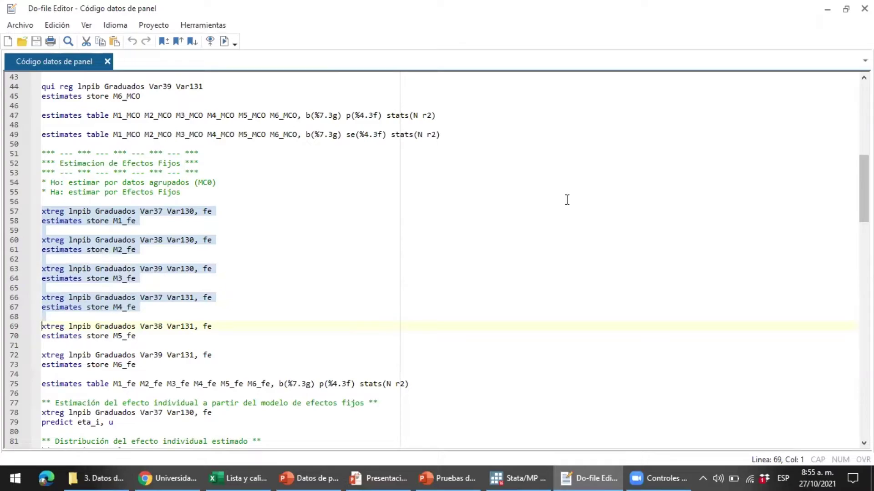
key(shift+Down)
key(shift+Down)
key(shift+Down)
key(shift+Down)
key(Right)
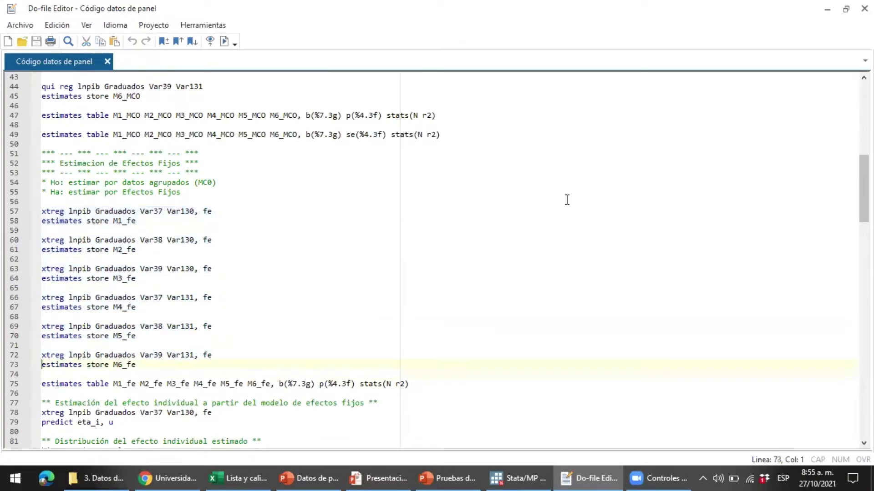
Step: Go back to the first fixed-effects model and examine its estimates store M1_fe line
key(Up)
key(Up)
key(Up)
key(Up)
key(Up)
key(Up)
key(Up)
key(Up)
key(Up)
key(Up)
key(Up)
key(Up)
key(Up)
key(Up)
key(shift+Down)
key(shift+Down)
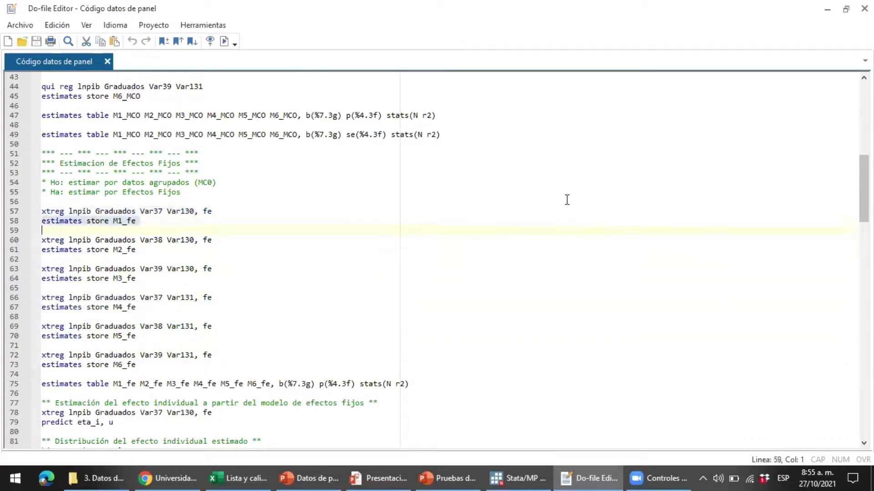
key(Right)
Step: Examine the estimates table command for M1_fe through M6_fe, including its p(%4.3f) option
key(Down)
key(Down)
key(Down)
key(Down)
key(Down)
key(Down)
key(Down)
key(Down)
key(Down)
key(Down)
key(Down)
key(Down)
key(Down)
key(Down)
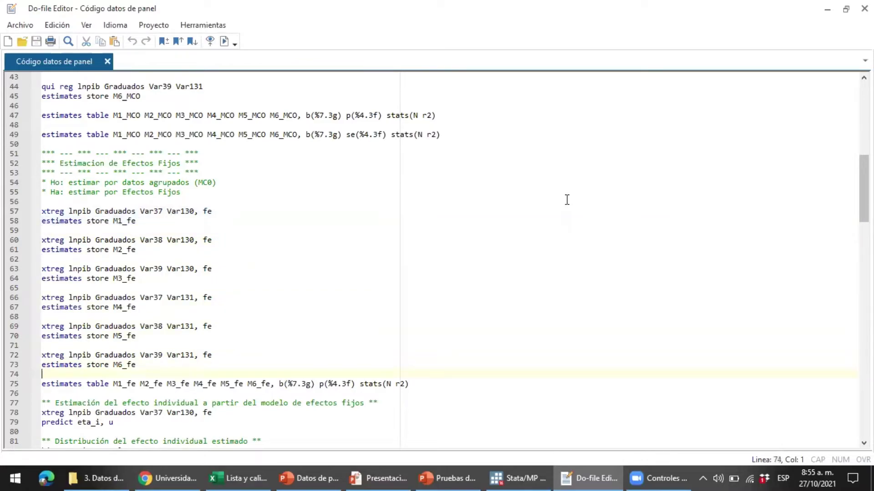
key(shift+Down)
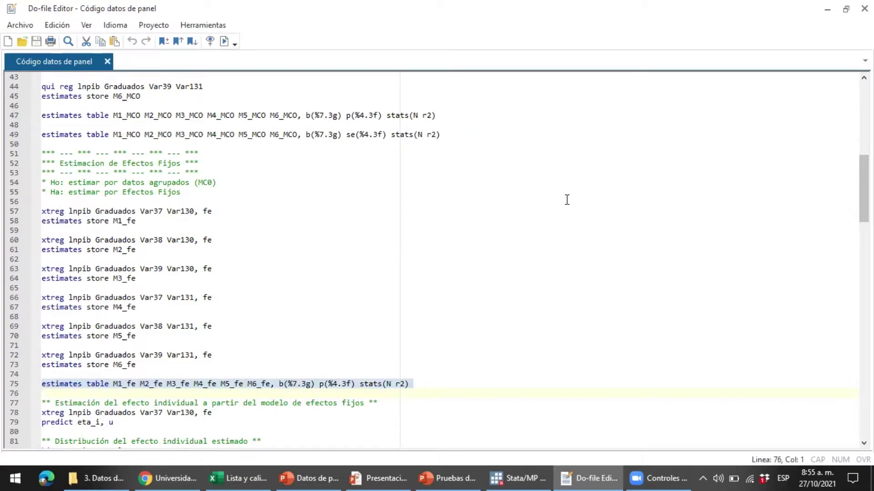
click(320, 385)
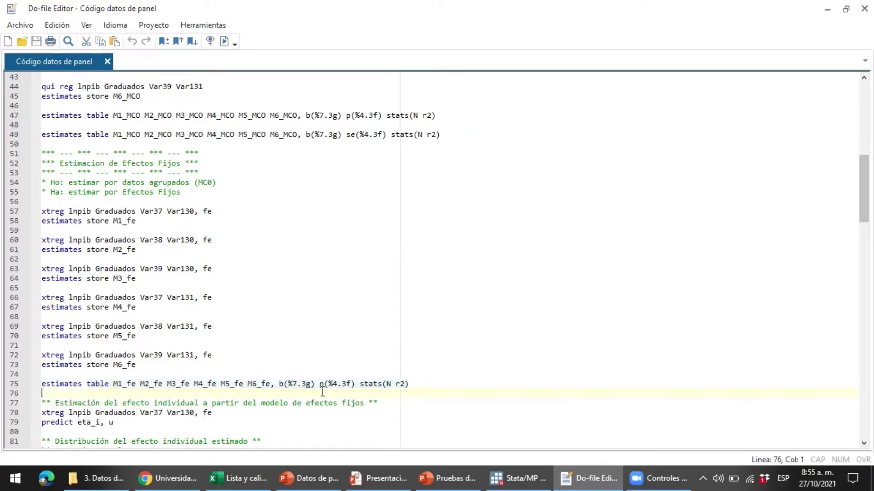
key(shift+Right)
key(shift+Right)
key(shift+Right)
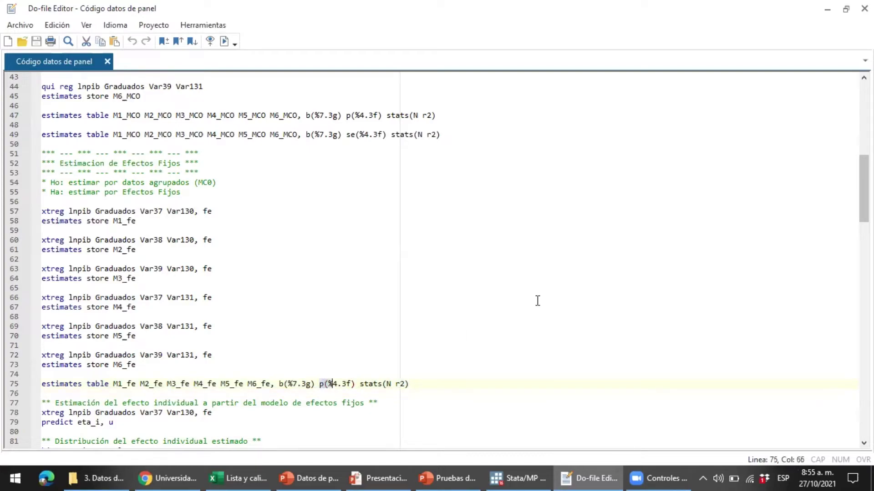
Step: Review the Ho and Ha comments above the fixed-effects models, highlighting the null hypothesis "estimar por datos agrupados (MC0)"
click(42, 211)
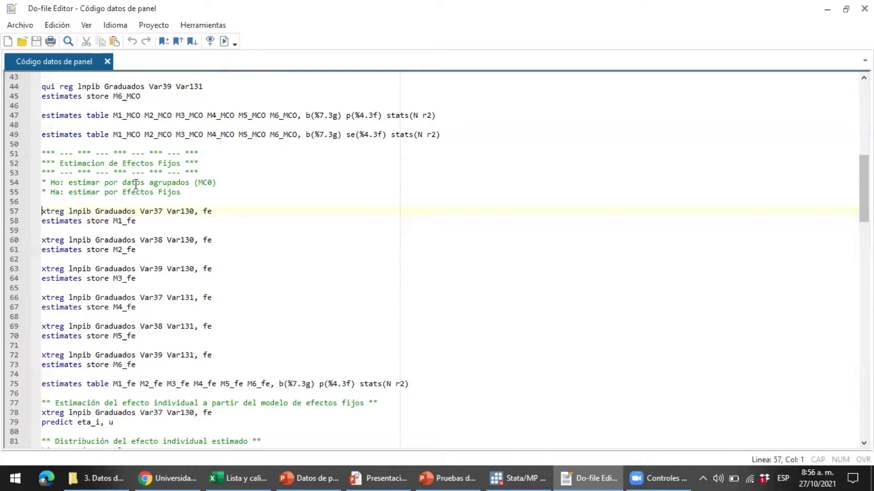
drag(41, 182, 185, 199)
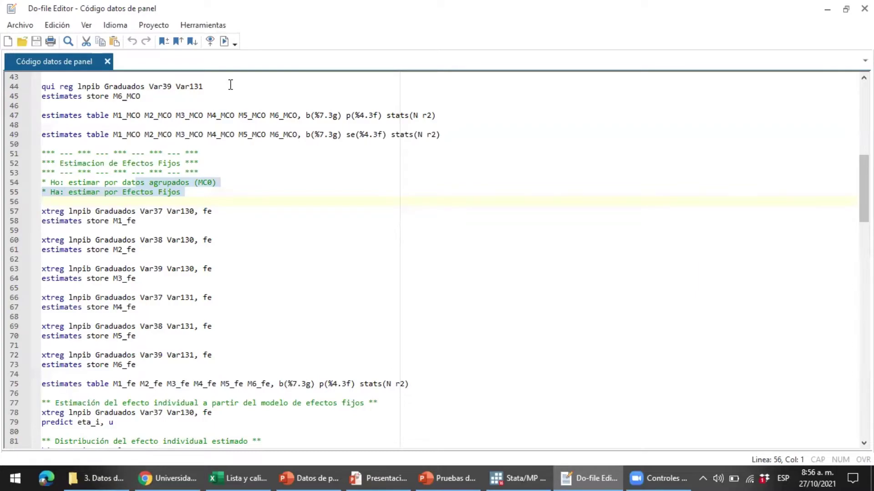
key(Right)
key(Up)
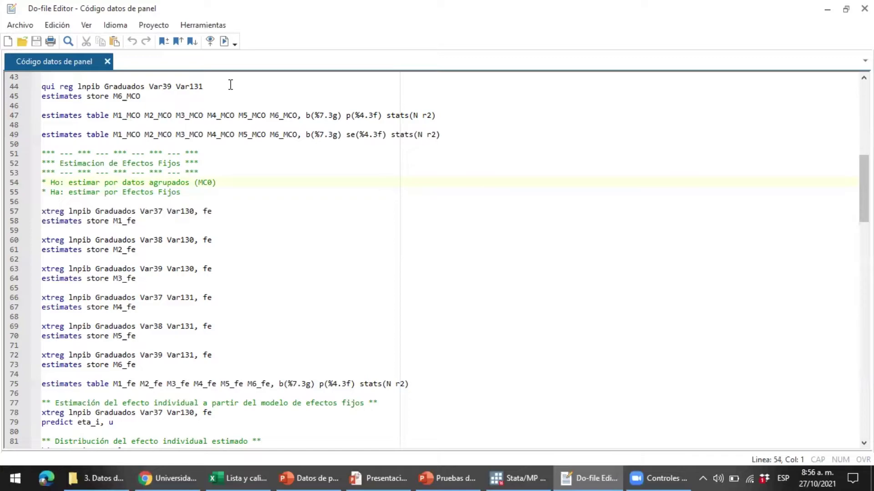
key(Up)
key(Down)
key(shift+Down)
key(shift+Down)
key(Left)
key(shift+Down)
key(shift+Left)
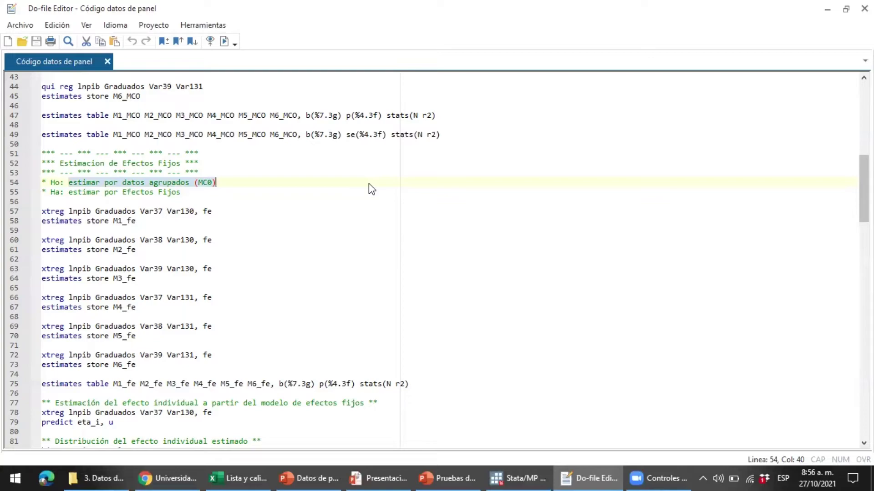
Step: Highlight the alternative hypothesis text "estimar por Efectos Fijos" in the Ha comment to examine it
key(Home)
key(Right)
key(Right)
key(Right)
key(Right)
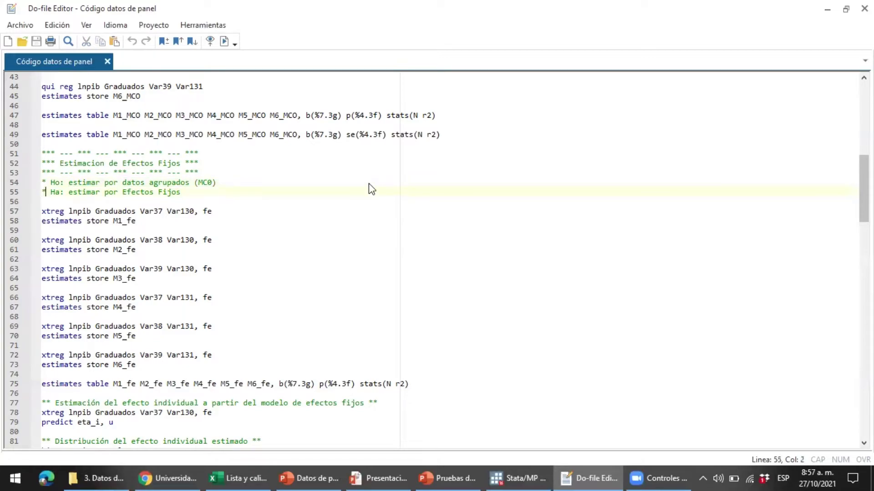
key(Right)
key(Right)
key(shift+End)
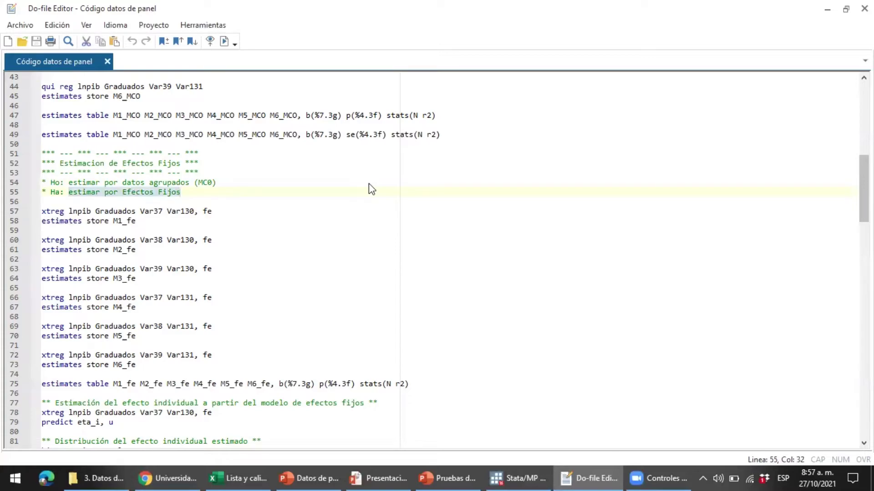
Step: Run the regression xtreg lnpib Graduados Var37 Var130, fe together with the line storing its estimates as M1_fe
key(Down)
key(Down)
key(shift+Down)
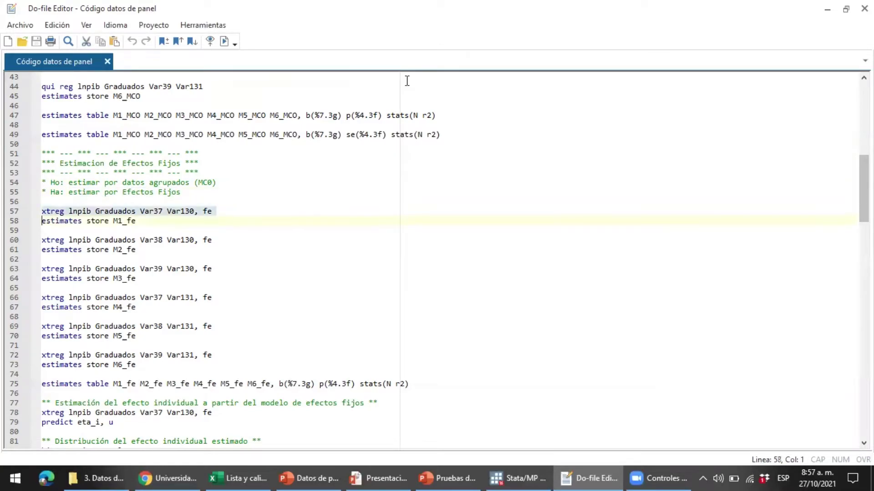
key(shift+Down)
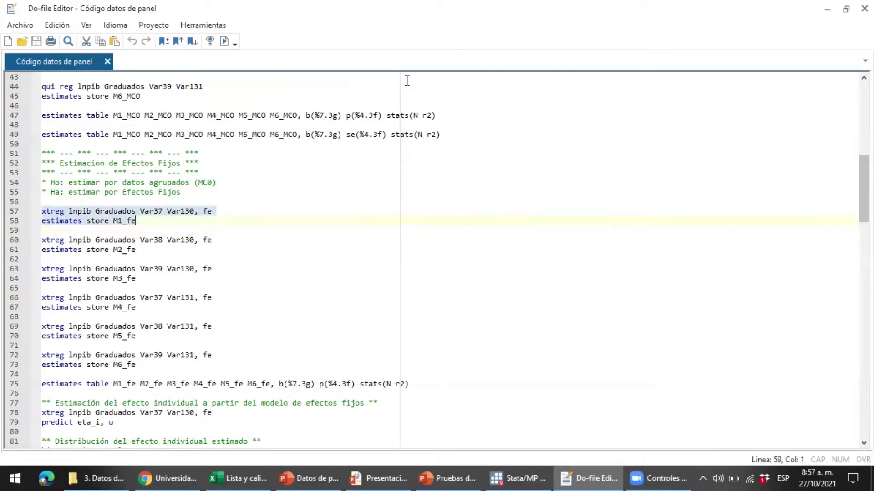
key(shift+Left)
key(ctrl+d)
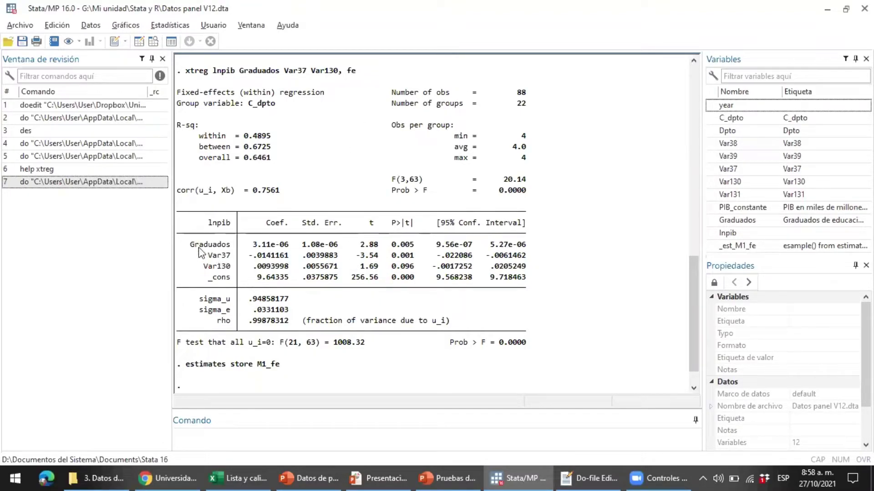
Step: Compare the Graduados, Var37, Var130 and _cons coefficients in the Stata output with the fixed-effects equation on the PowerPoint slide
drag(191, 245, 292, 246)
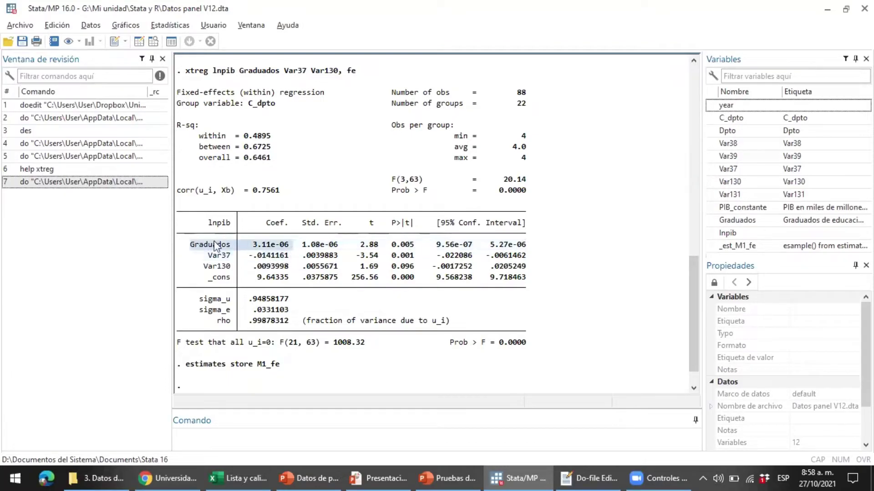
click(378, 478)
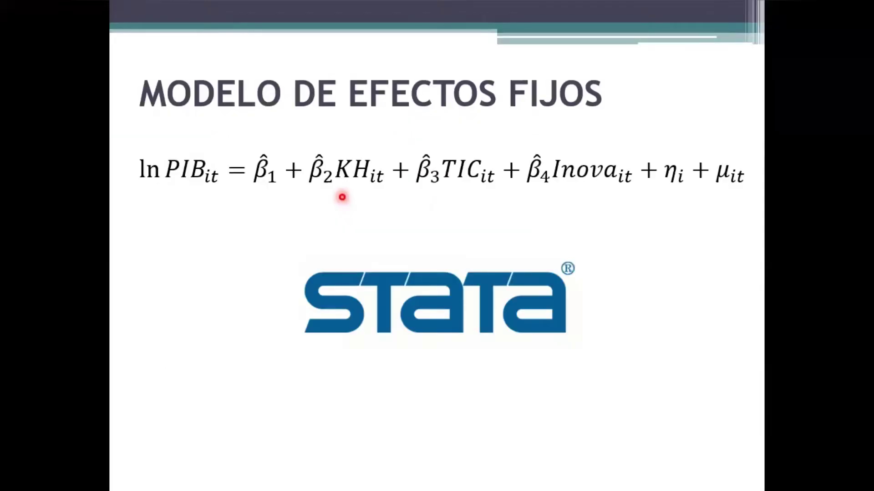
key(alt+Tab)
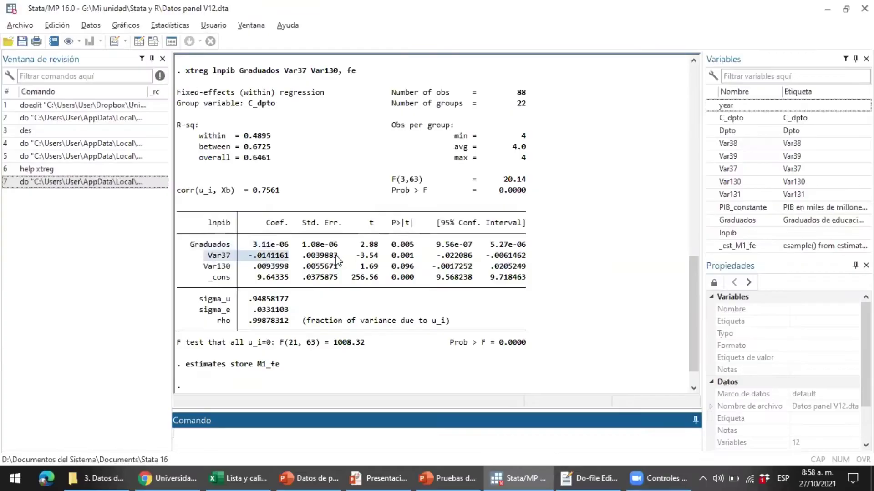
drag(204, 268, 288, 270)
key(alt+Tab)
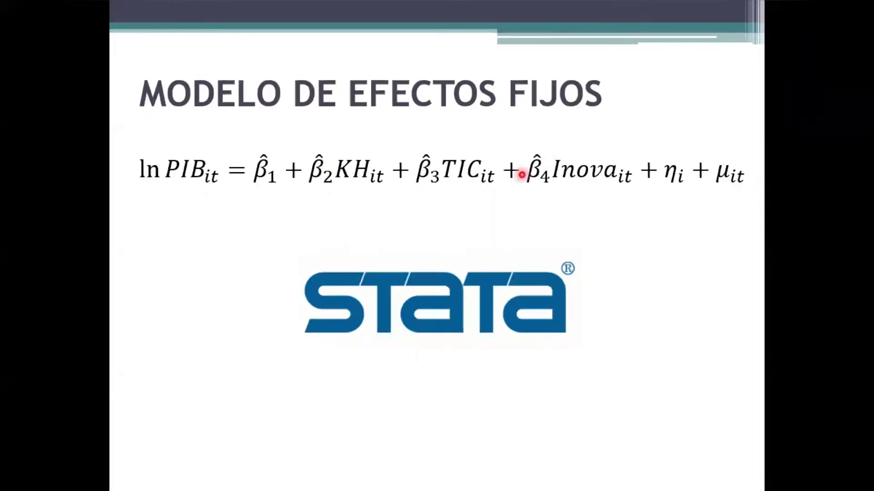
key(alt+Tab)
drag(209, 278, 291, 281)
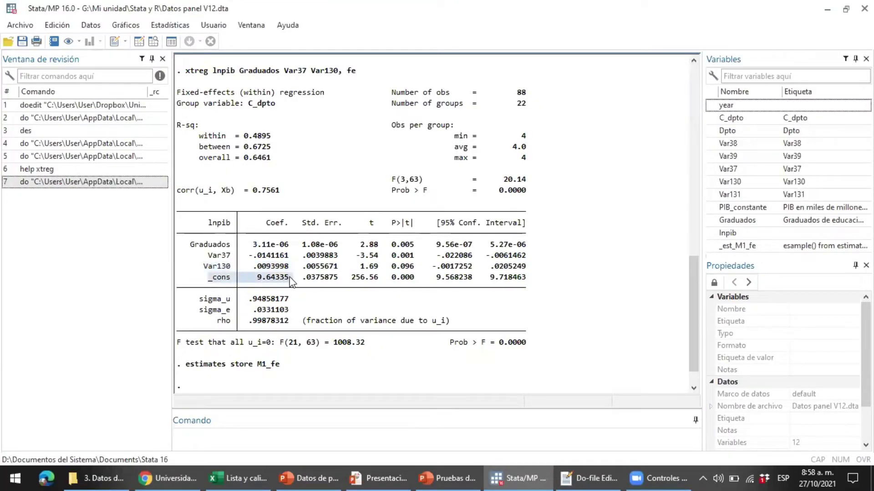
Step: Examine the coefficients and p-values in the regression table and the F test that all u_i=0 below it
click(264, 271)
drag(188, 242, 288, 279)
click(399, 281)
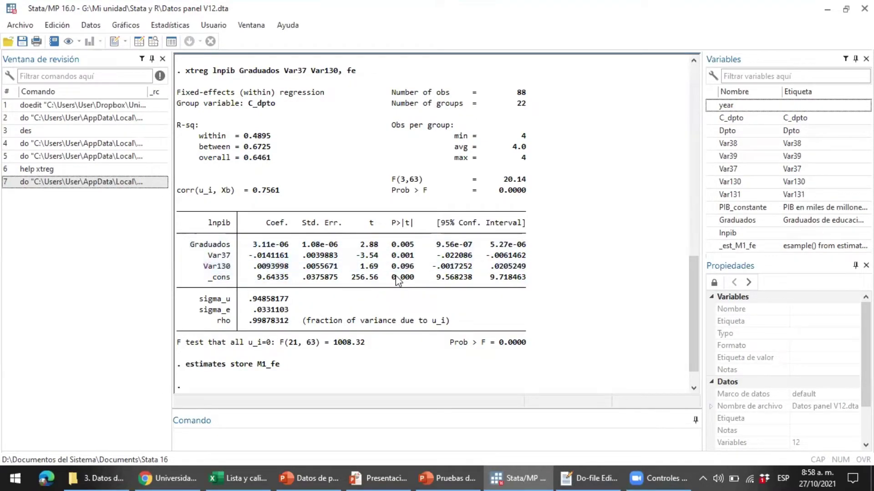
drag(388, 253, 417, 279)
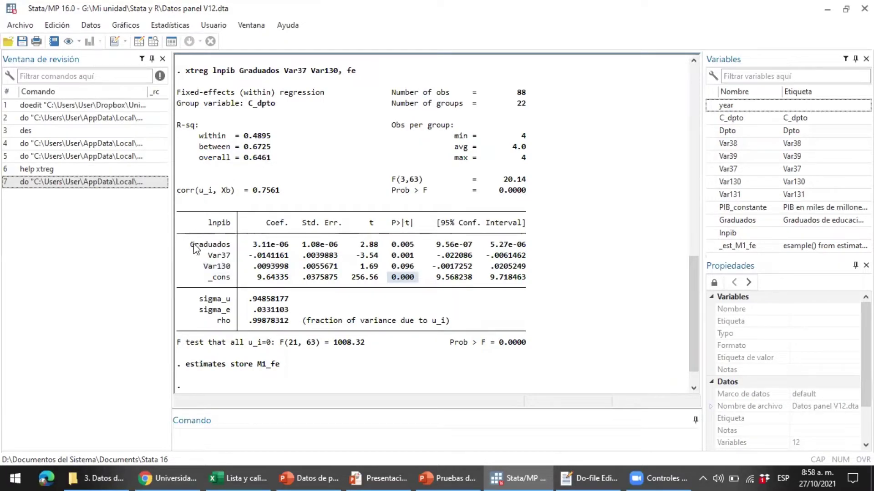
drag(195, 243, 522, 285)
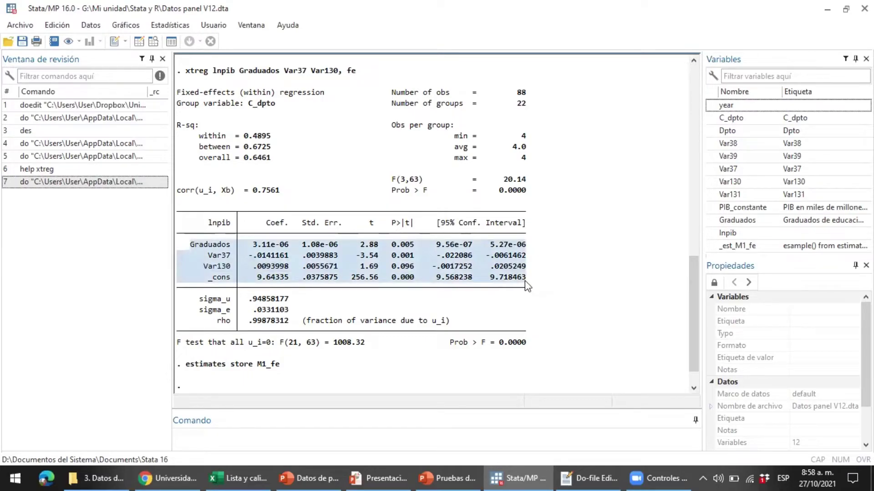
click(382, 273)
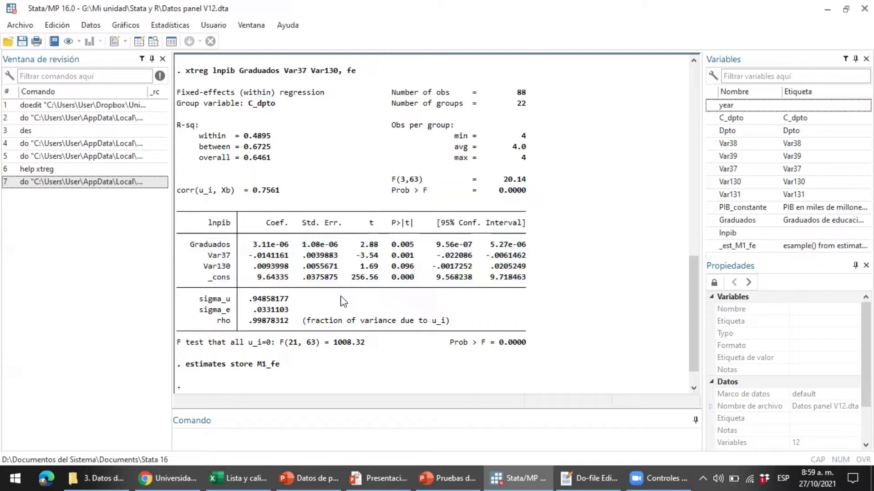
drag(527, 344, 179, 347)
click(390, 281)
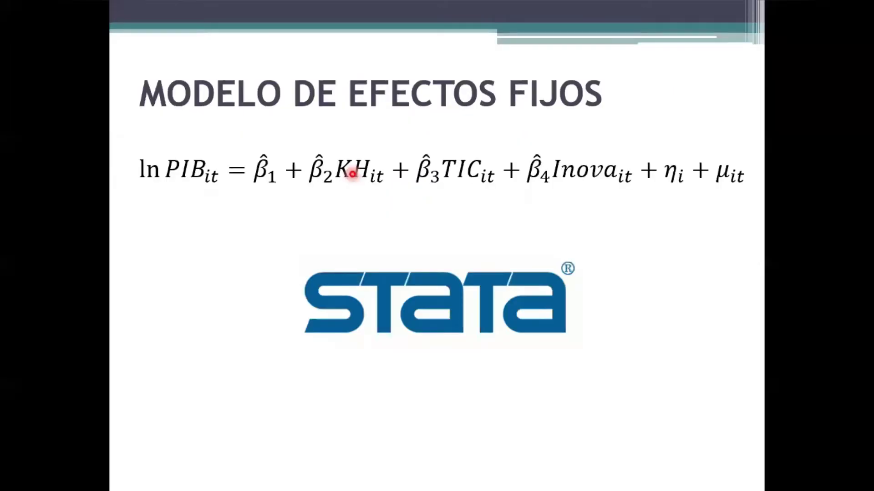
Step: Switch to the Do-file Editor and highlight lnpib Graduados Var37 Var130 in the first pooled regression to examine its specification
key(alt+Tab)
key(alt+Tab)
key(alt+Tab)
key(alt+Tab)
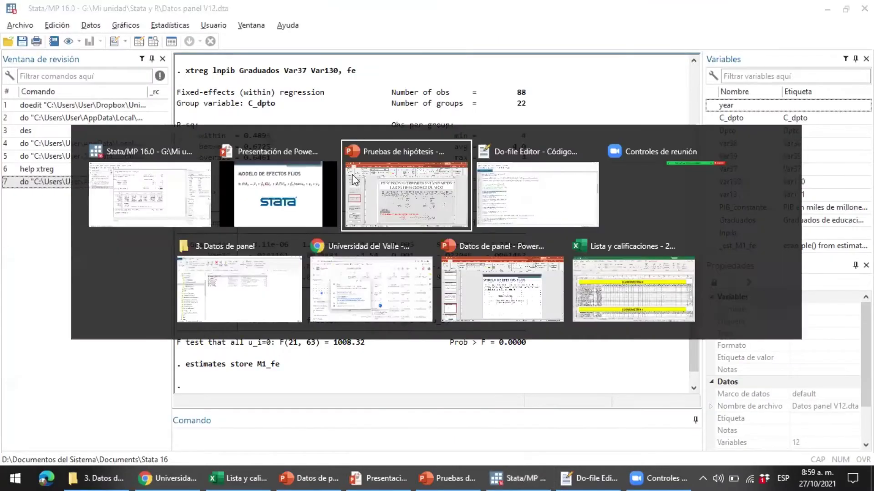
key(Up)
key(Up)
key(Up)
key(Up)
key(Up)
key(Up)
key(Up)
key(Up)
key(Up)
key(Up)
key(Up)
key(Up)
key(Up)
key(Up)
key(Up)
key(Up)
key(Up)
key(Up)
key(Up)
key(Up)
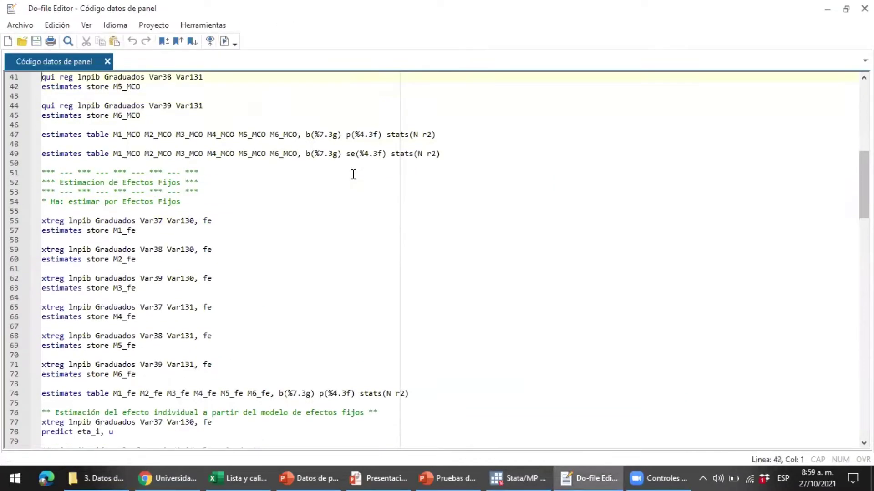
key(Up)
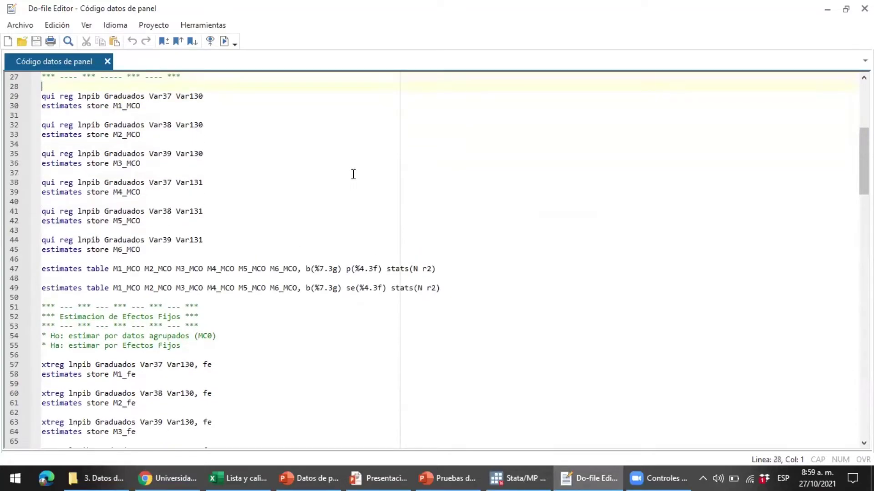
key(ctrl+Right)
key(ctrl+Right)
key(shift+End)
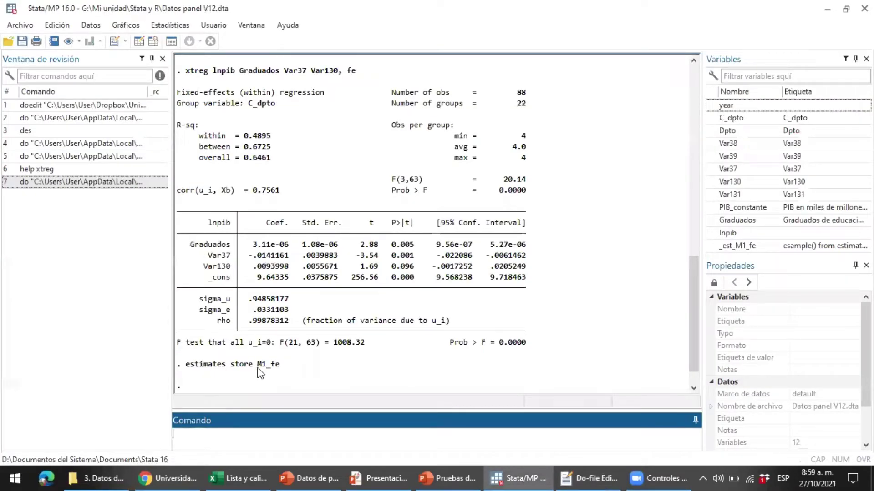
Step: Highlight the F test line and the corr(u_i, Xb) line in the Stata fixed-effects output to examine them
click(538, 348)
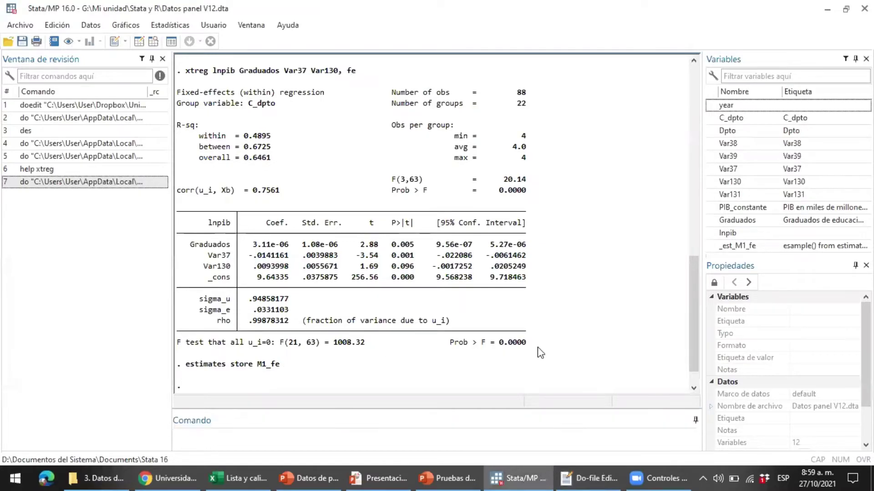
drag(537, 348, 176, 347)
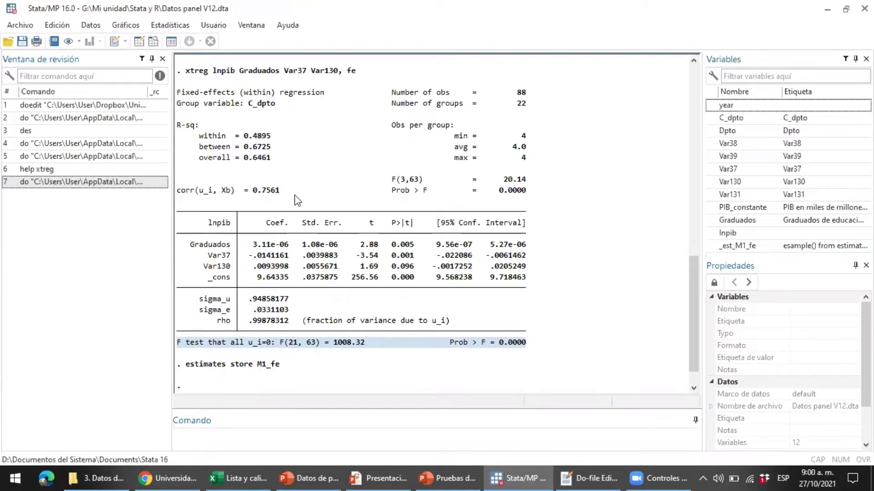
drag(279, 195, 185, 200)
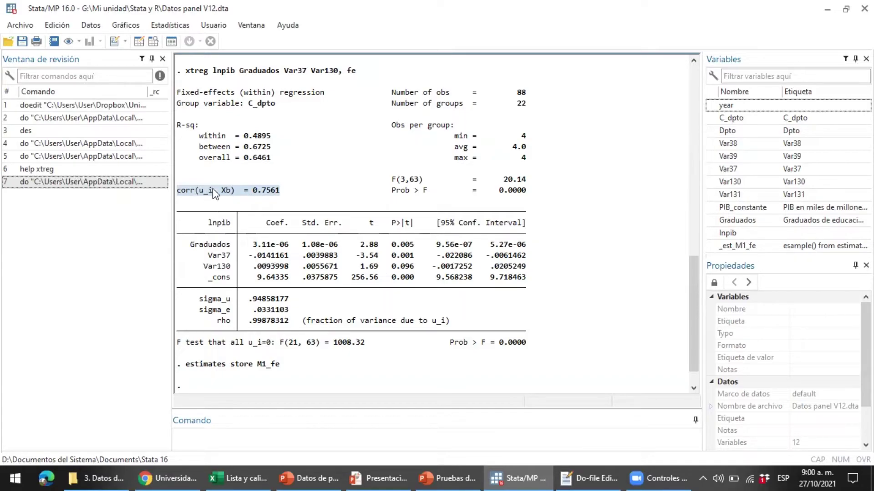
double_click(280, 197)
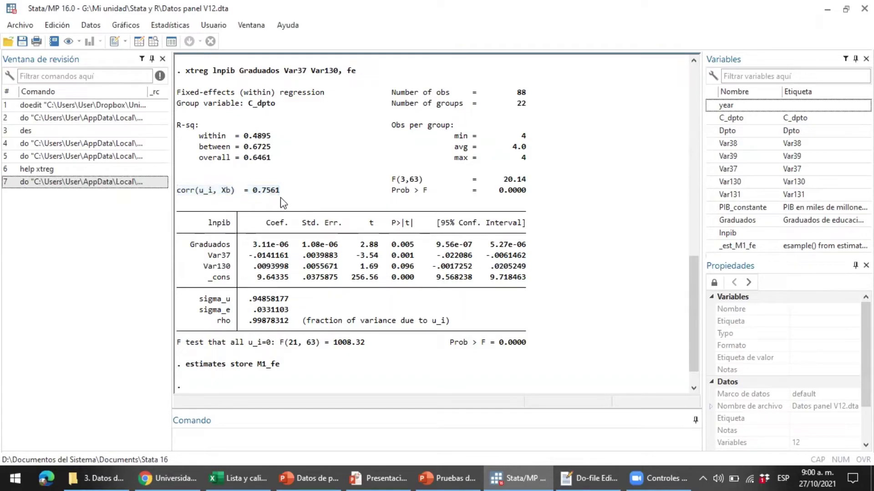
drag(275, 201, 177, 195)
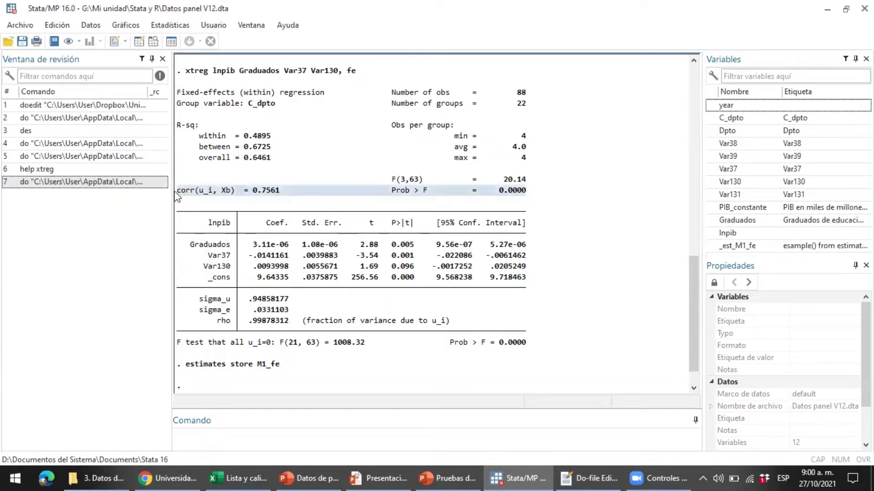
Step: Examine the F test that all u_i=0 below the regression table, highlighting its Prob > F value
click(315, 337)
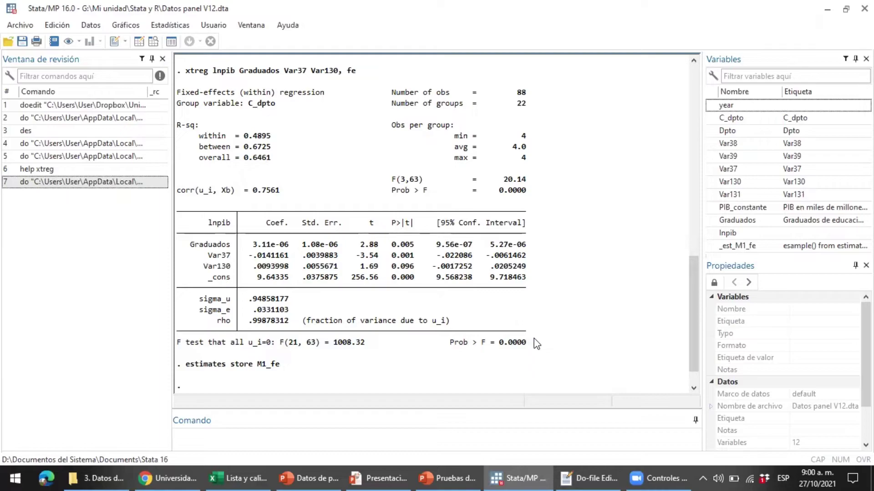
drag(533, 340, 171, 333)
click(447, 353)
drag(456, 347, 531, 344)
click(531, 342)
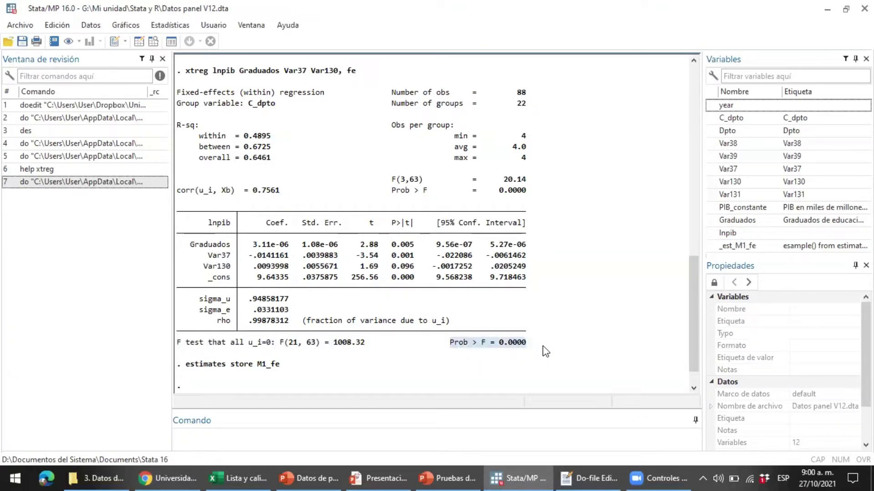
click(506, 353)
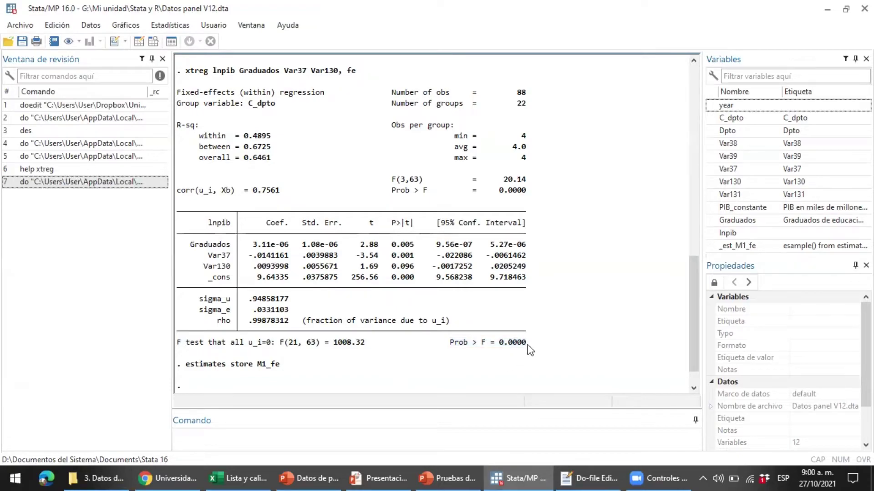
drag(528, 345, 450, 346)
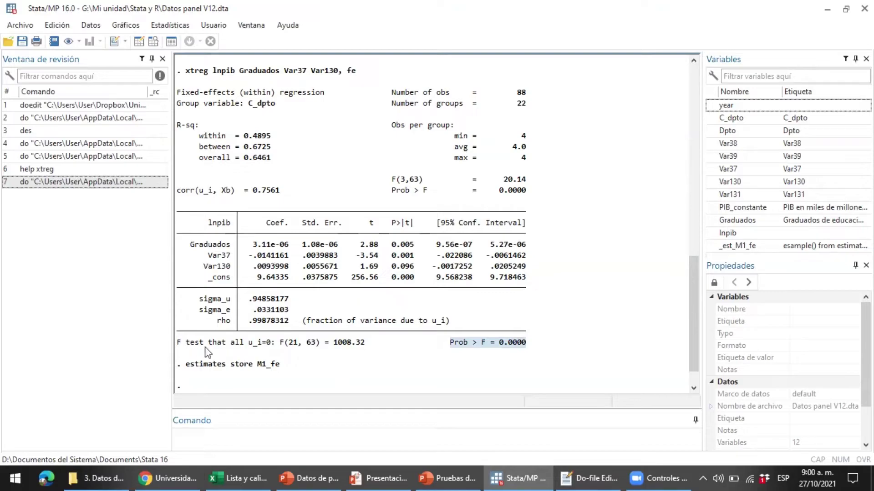
click(452, 345)
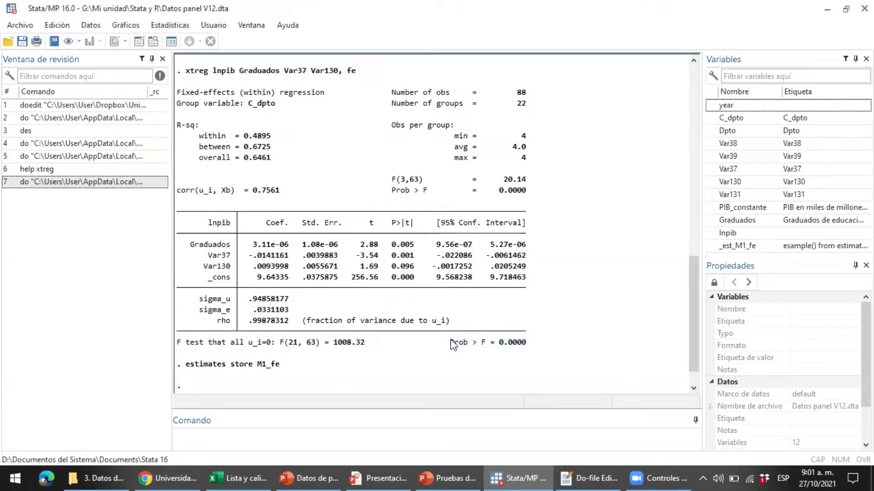
Step: Highlight the Ho comment on pooled data and the variables of the M1_fe xtreg command in the do-file to examine them
click(580, 478)
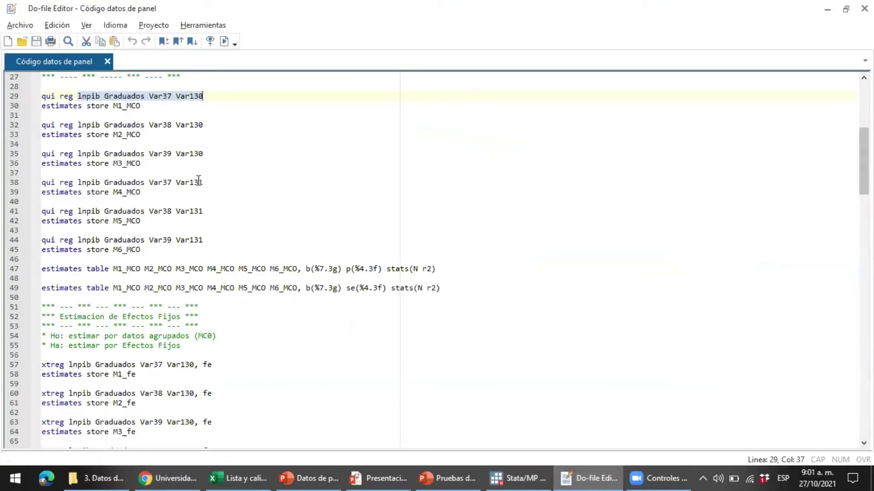
drag(215, 336, 42, 337)
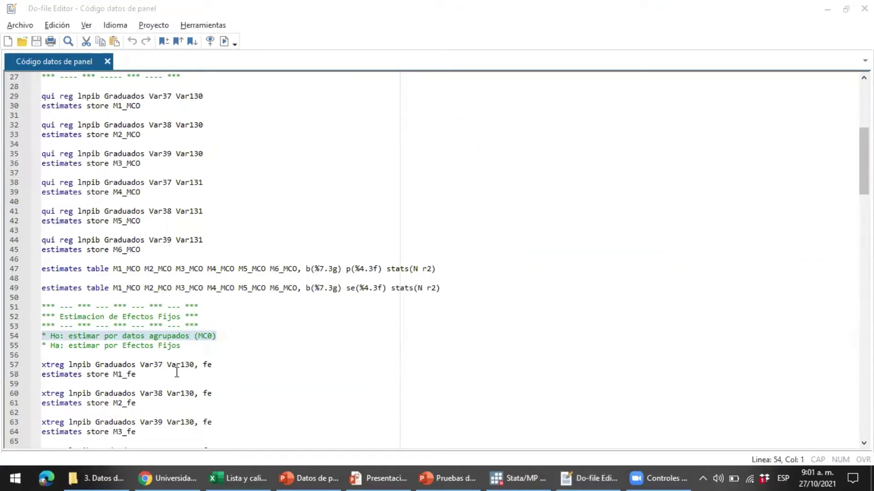
drag(193, 364, 74, 363)
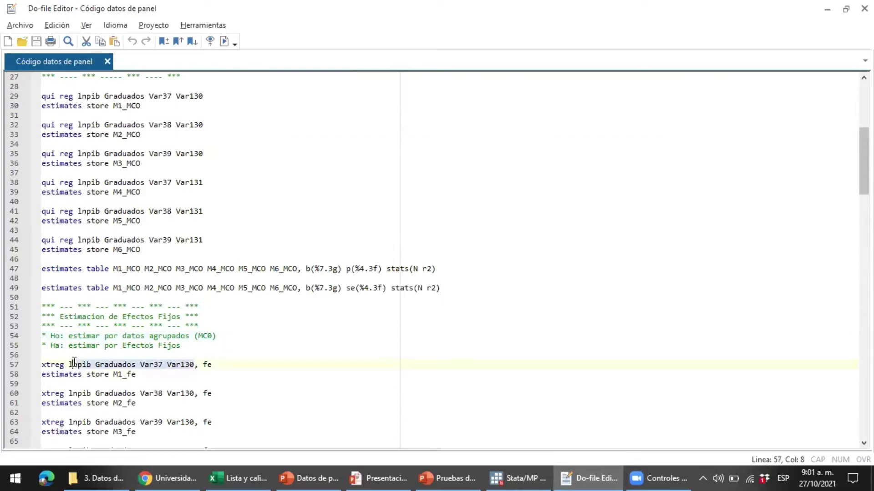
click(202, 364)
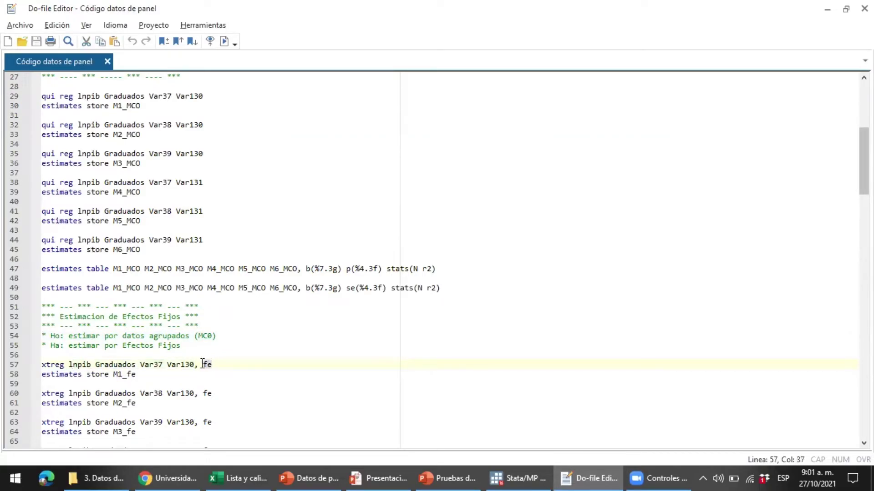
Step: Highlight the Graduados, Var37, Var130 and _cons rows of the Stata regression table to review the estimated coefficients
key(alt+Tab)
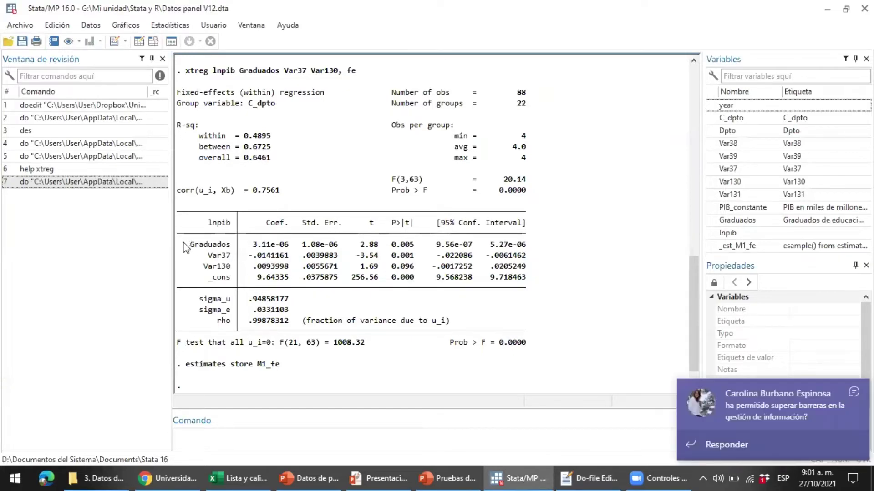
drag(182, 241, 518, 281)
click(381, 308)
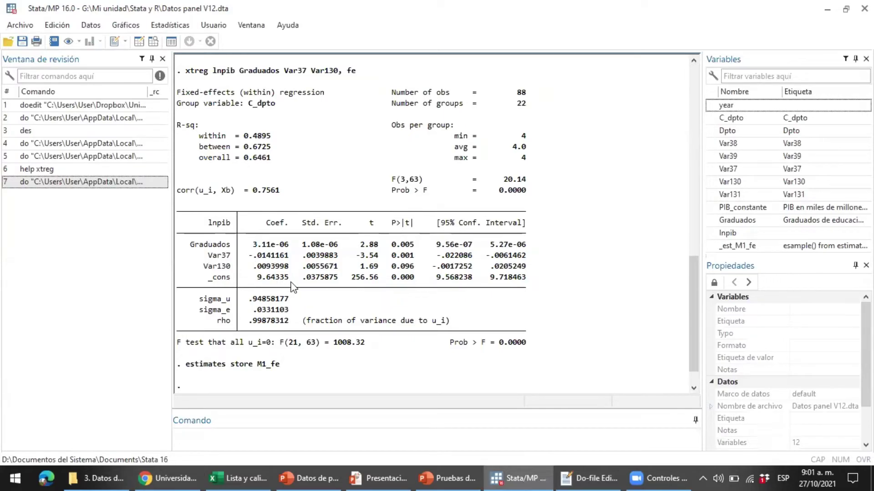
drag(293, 278, 175, 245)
Step: Run the do-file block that estimates and stores fixed-effects models M1_fe to M6_fe and builds their comparison table with coefficients and p-values
key(alt+Tab)
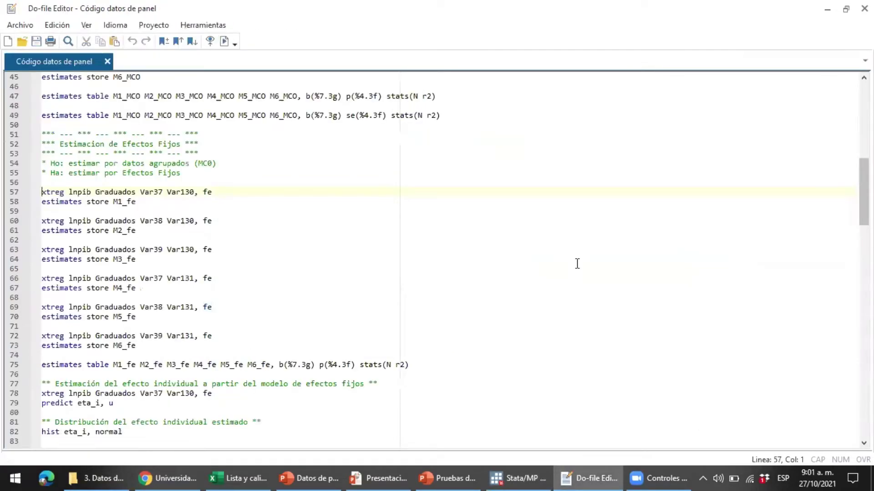
key(shift+Down)
key(shift+Down)
key(shift+Down)
key(shift+Down)
key(shift+Down)
key(shift+Down)
key(shift+Down)
key(shift+Down)
key(shift+Down)
key(shift+Down)
key(shift+Down)
key(shift+Down)
key(shift+Down)
key(shift+Down)
key(shift+Down)
key(shift+Down)
key(shift+Down)
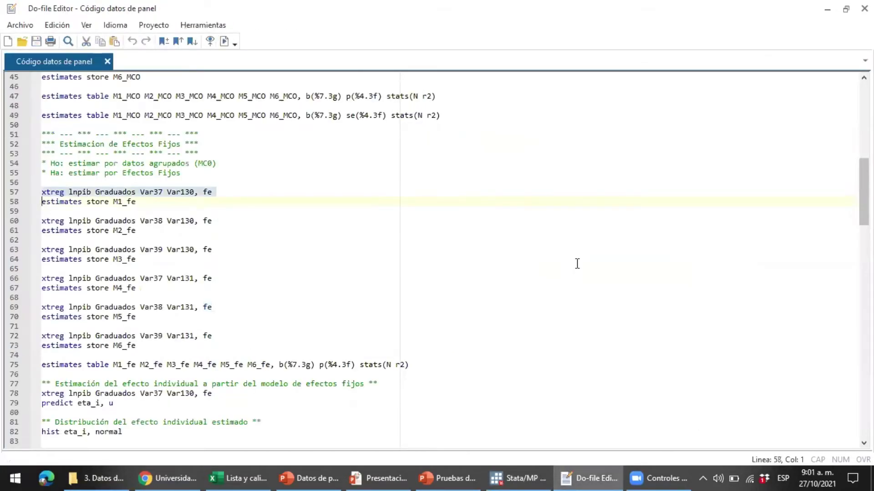
key(shift+Down)
key(shift+Down)
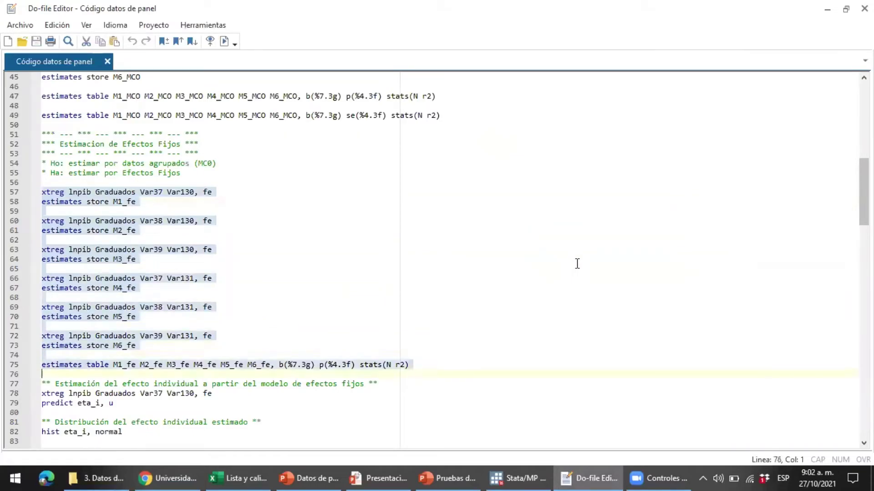
scroll(577, 264, down, 2)
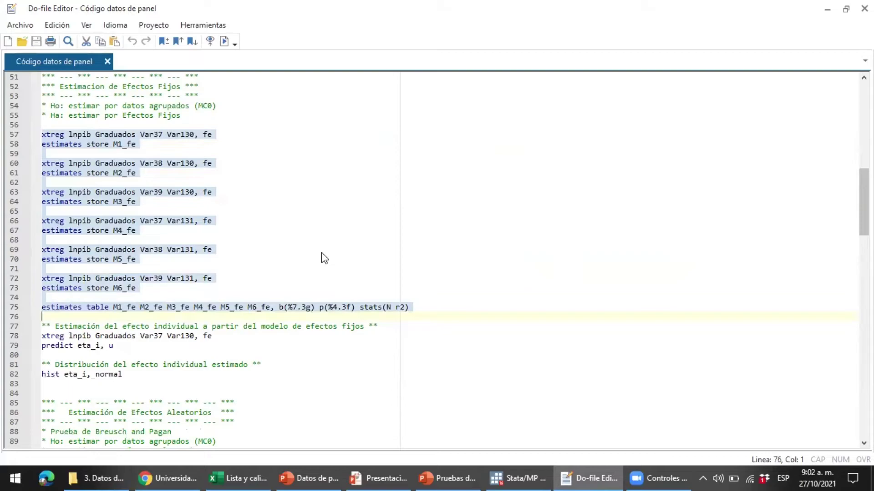
key(ctrl+d)
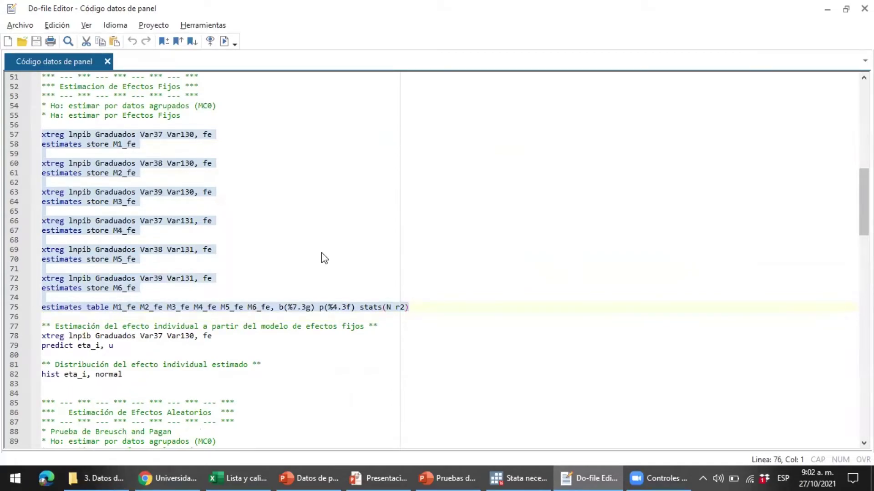
Step: Review the new fixed-effects outputs in the Stata results, highlighting the F statistic and Prob > F of model M3_fe
key(alt+Tab)
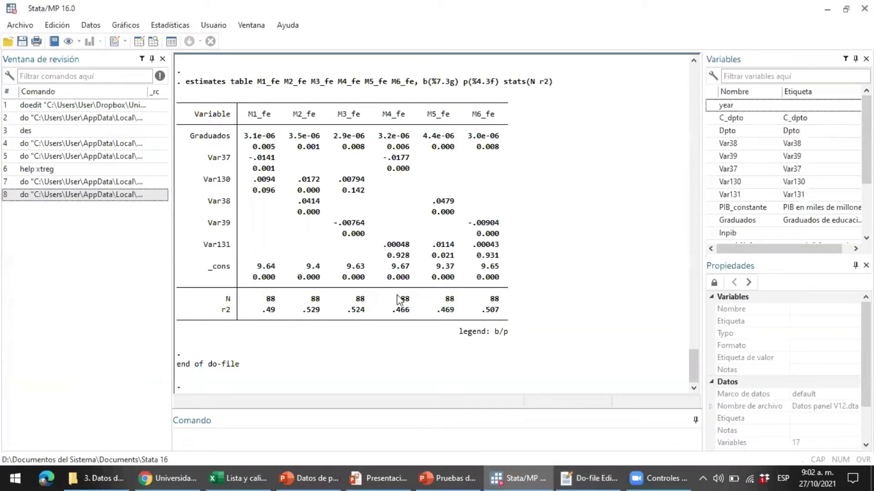
scroll(397, 296, up, 20)
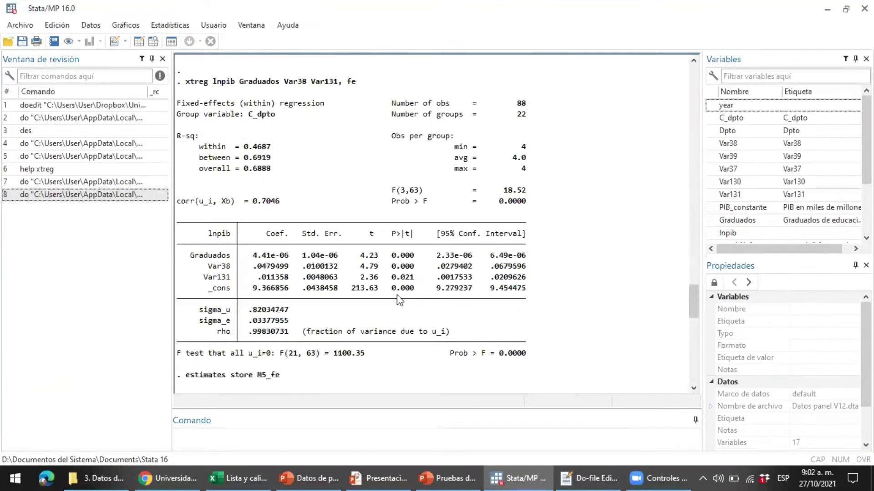
scroll(396, 295, up, 9)
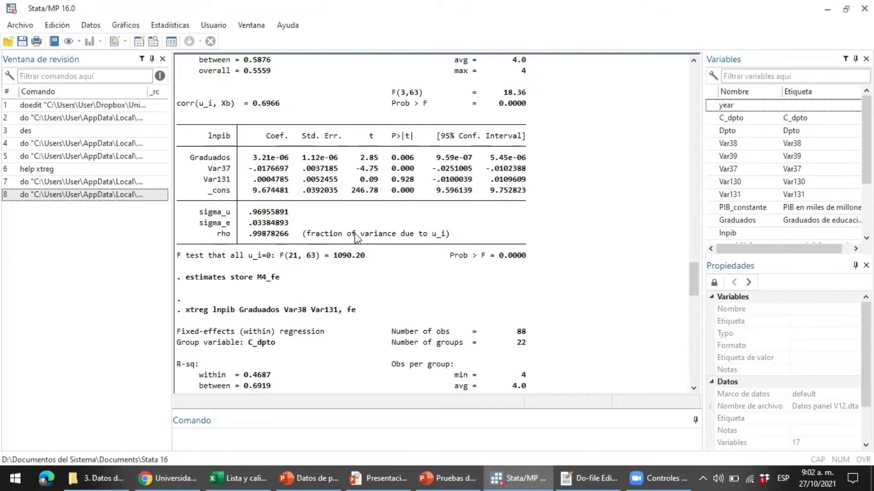
scroll(357, 239, up, 2)
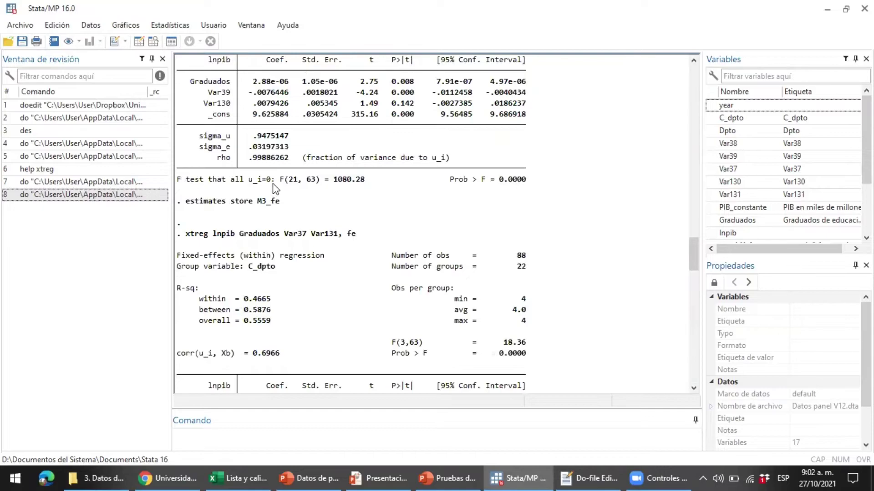
drag(272, 180, 559, 183)
Step: Examine the remaining models' outputs, highlighting the F statistic and Prob > F of model M6_fe
scroll(558, 184, down, 2)
scroll(559, 184, down, 20)
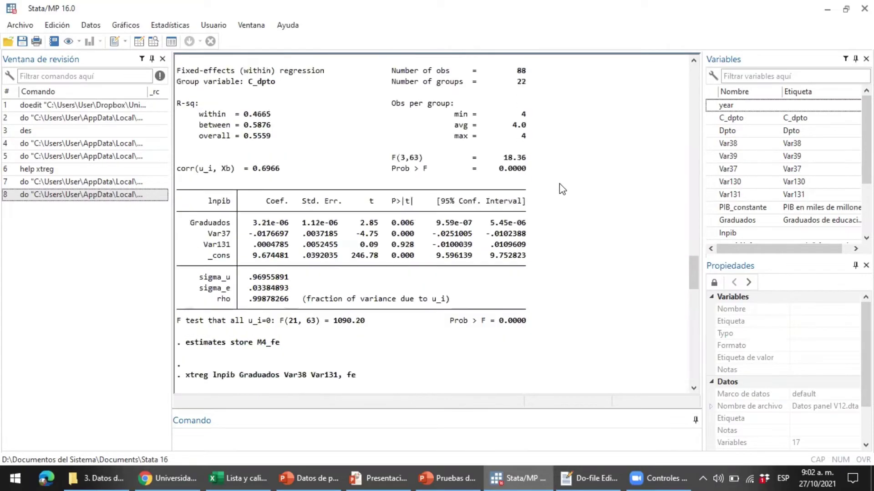
scroll(559, 183, down, 12)
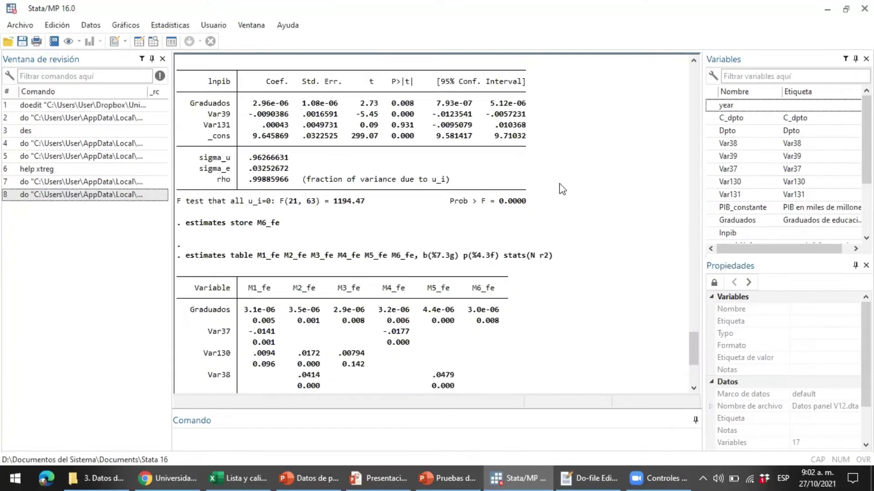
scroll(357, 206, up, 6)
drag(281, 200, 566, 200)
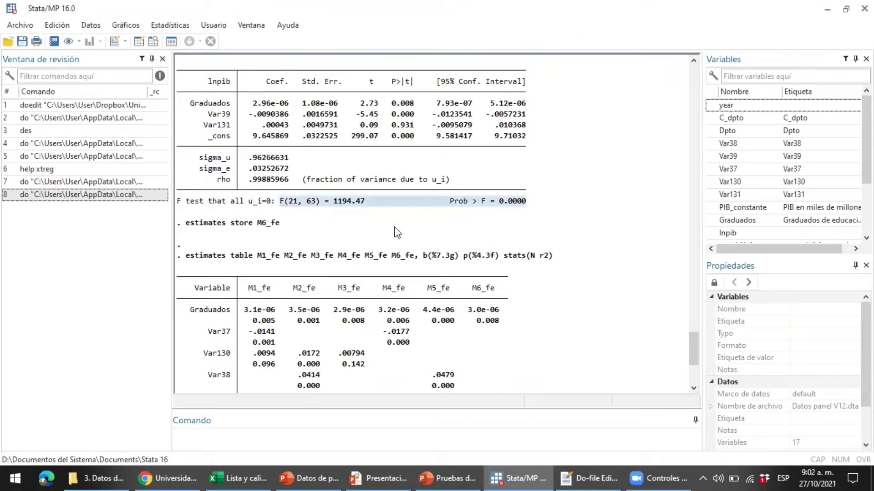
click(261, 203)
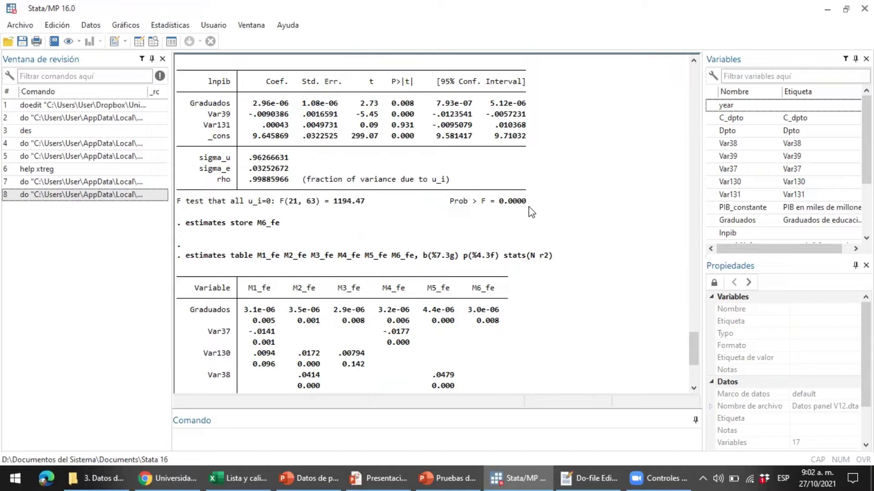
drag(528, 206, 246, 201)
Step: Highlight the Graduados coefficients for M1_fe through M6_fe in the estimates table to compare them across models
scroll(312, 171, down, 6)
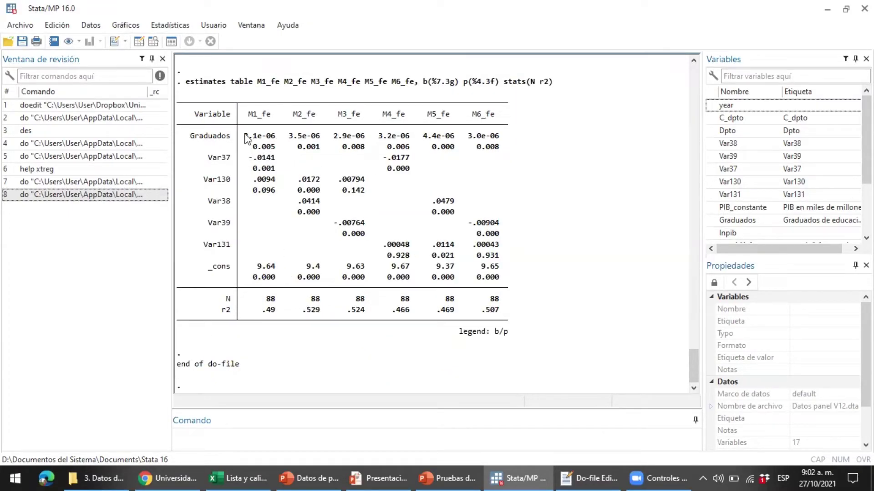
drag(246, 138, 502, 140)
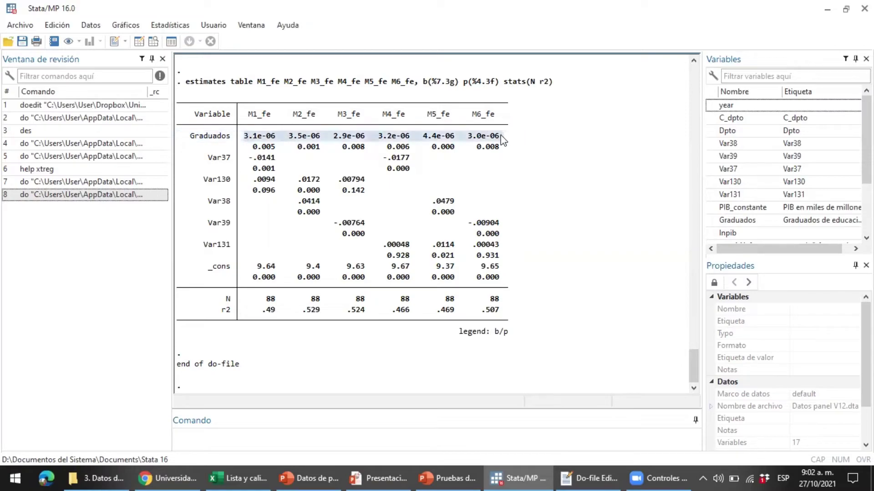
Step: Highlight the Graduados coefficients and their p-values across models M1_fe to M6_fe in the estimates table
click(502, 140)
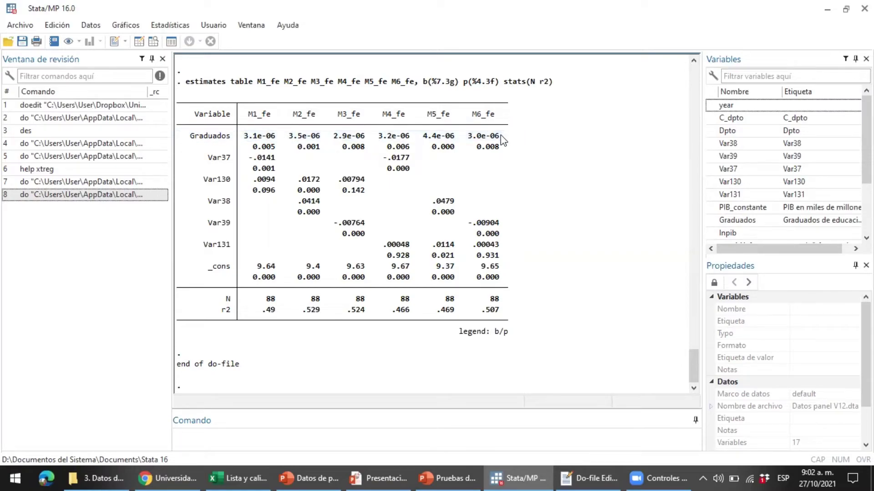
click(244, 141)
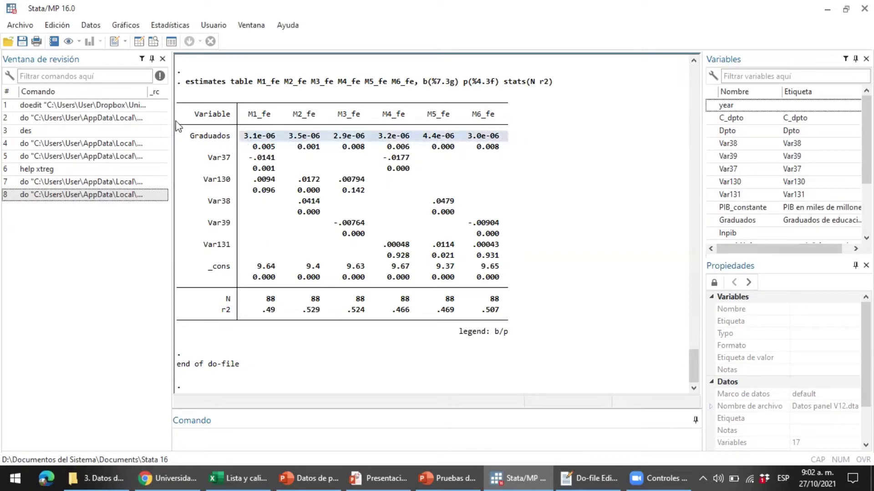
click(248, 147)
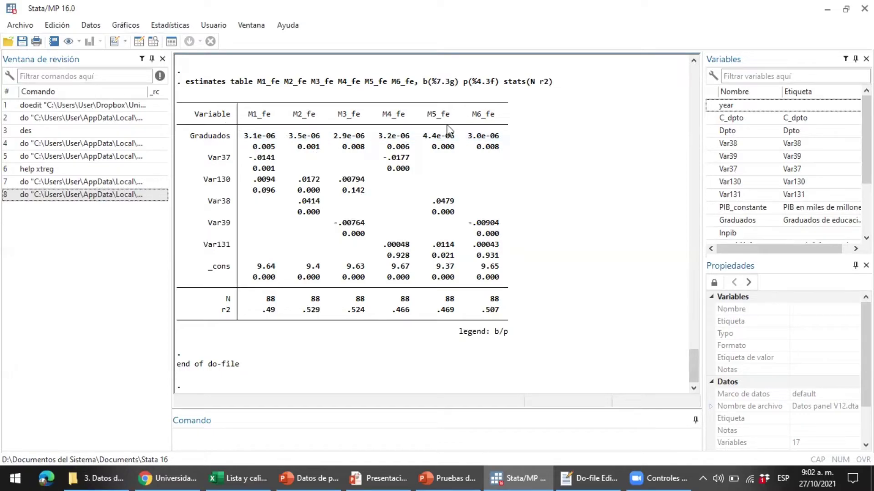
mouse_move(242, 137)
mouse_down()
mouse_move(428, 123)
mouse_move(509, 142)
mouse_move(507, 152)
mouse_move(282, 142)
mouse_move(241, 153)
mouse_up()
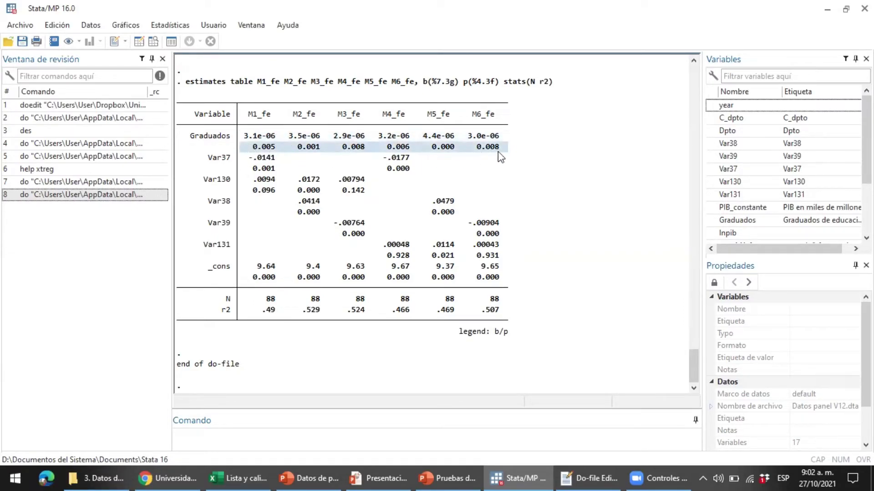
Step: Highlight the Var37 coefficients in the estimates table to compare models M1_fe and M4_fe
drag(245, 158, 508, 158)
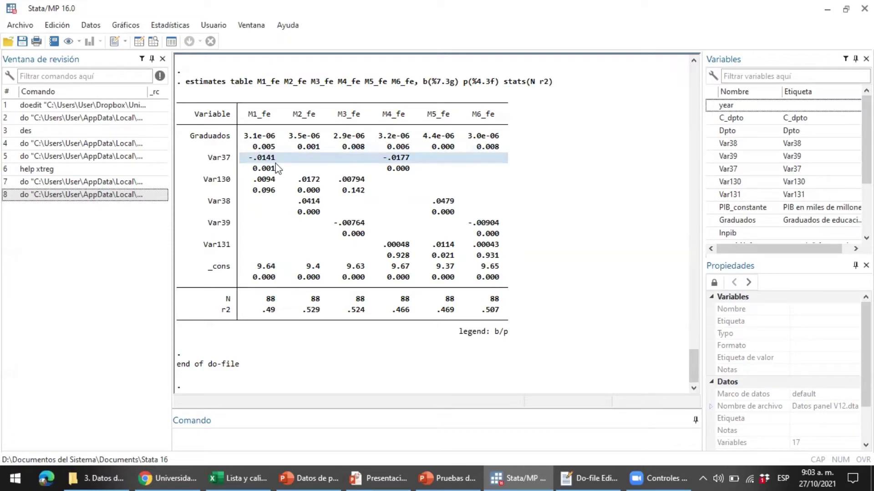
click(247, 163)
drag(247, 163, 521, 160)
click(321, 200)
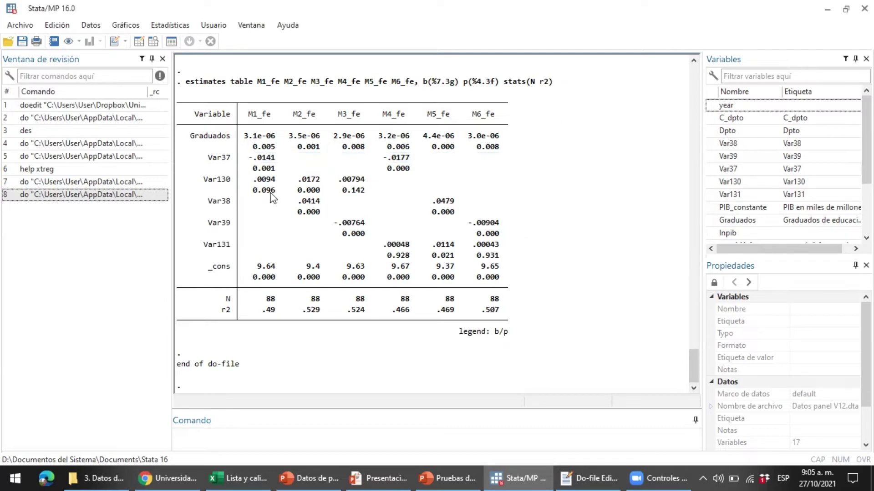
Step: Highlight the Var130, Var38 and Var39 coefficient rows in the estimates table to compare them across models
drag(240, 177, 484, 186)
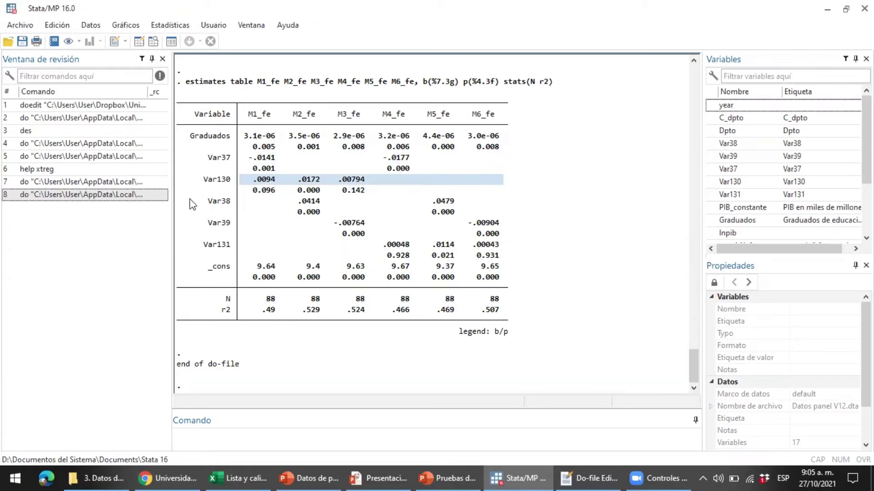
drag(180, 200, 540, 206)
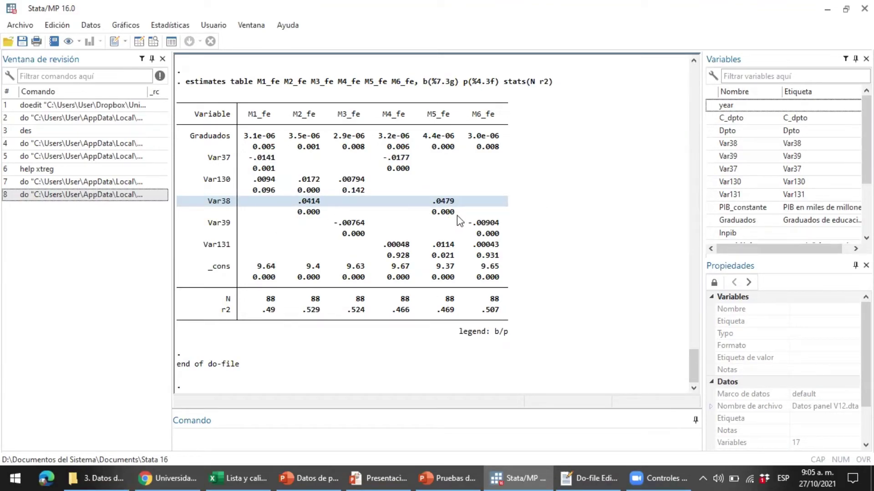
drag(313, 220, 516, 235)
click(512, 232)
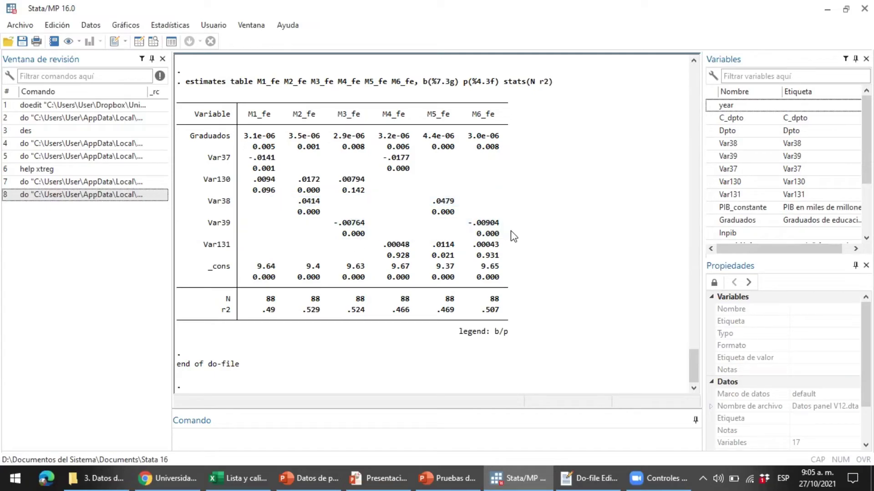
Step: Highlight the Var131 coefficients and p-values for M4_fe to M6_fe, singling out the M5_fe p-value
drag(364, 247, 516, 249)
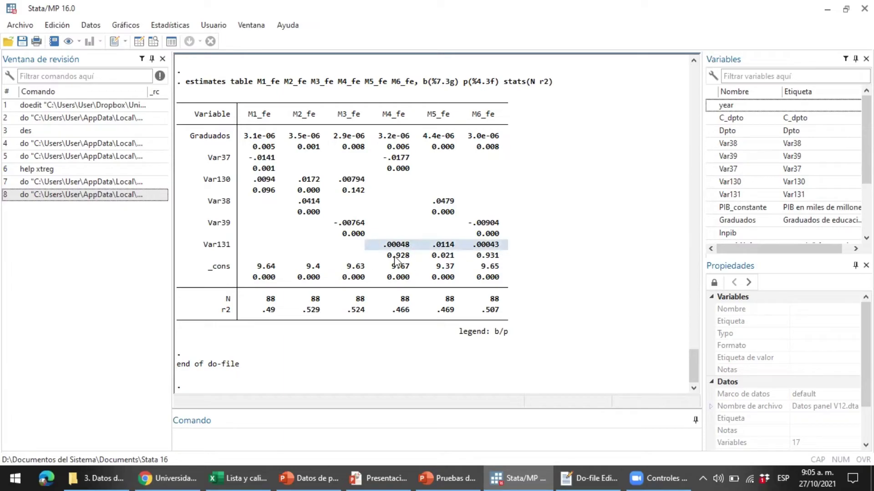
drag(374, 256, 515, 260)
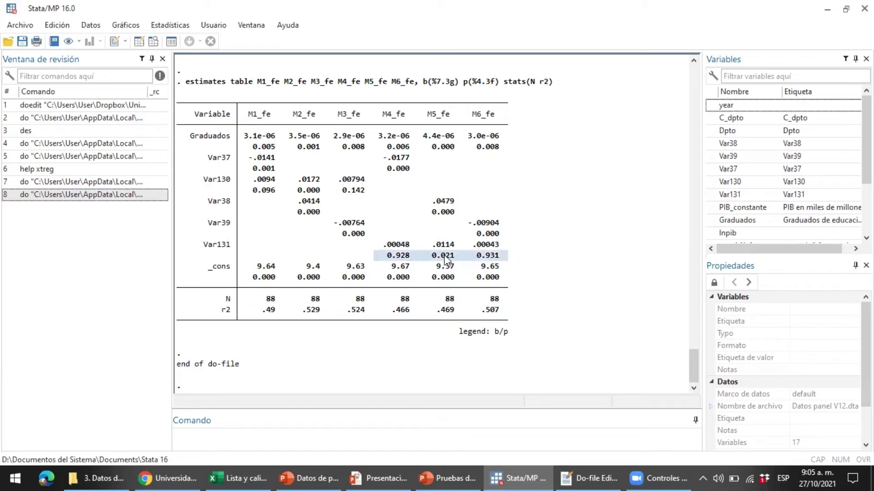
drag(462, 256, 431, 260)
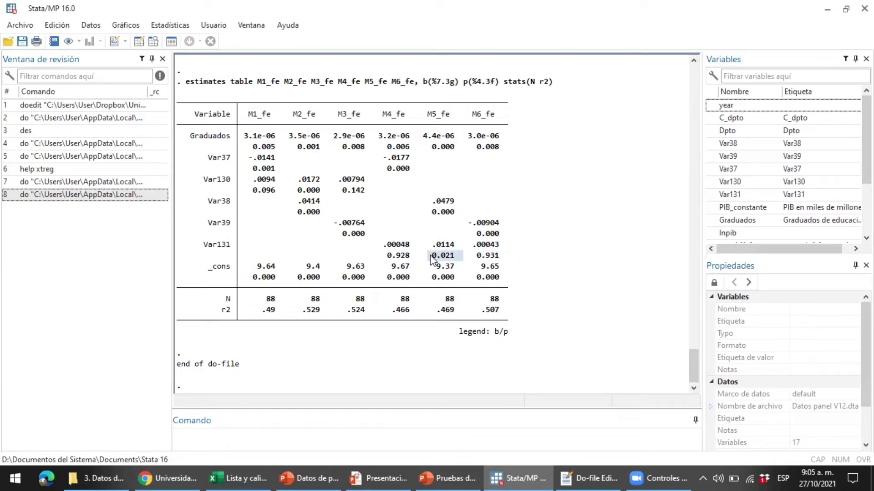
Step: Switch to the Do-file Editor and compare the individual-effect estimation code with the fixed-effects model slide
key(alt+Tab)
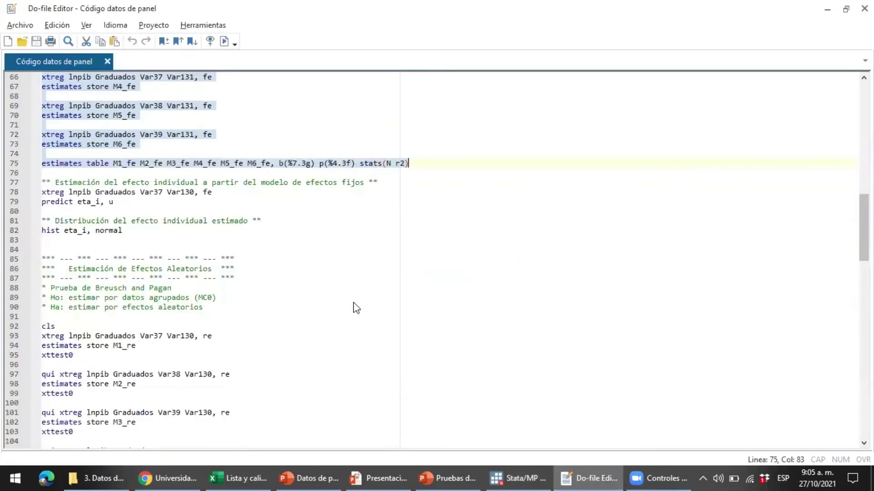
triple_click(45, 195)
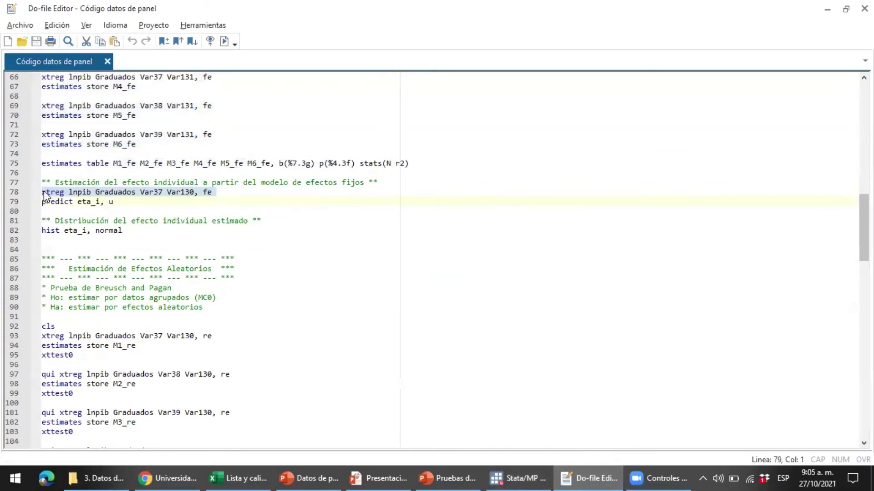
click(44, 194)
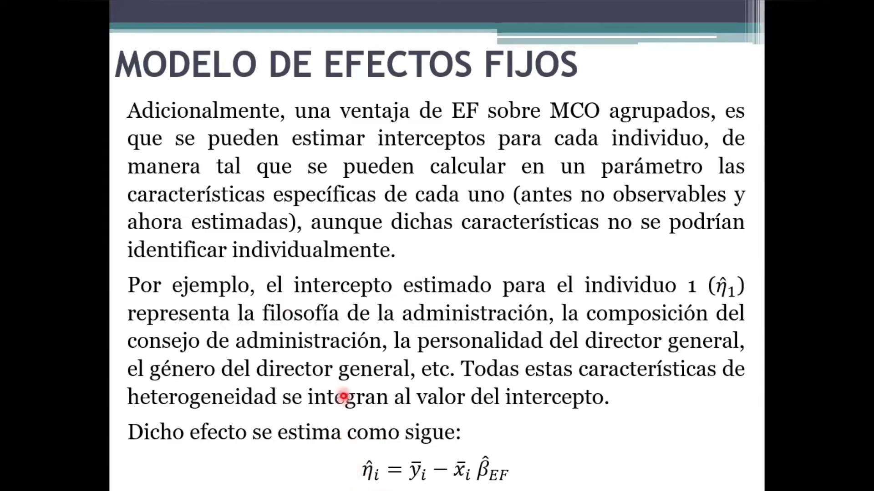
key(alt+Tab)
key(Tab)
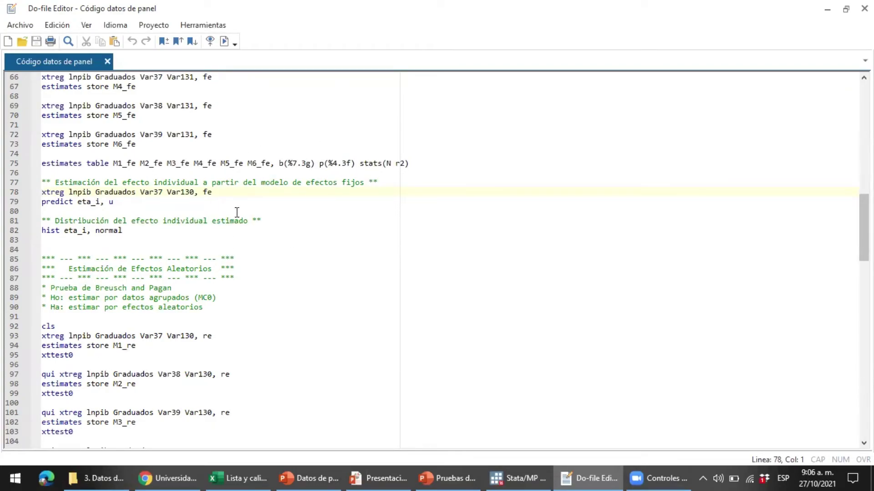
Step: Examine the do-file lines that estimate the Var37 and Var130 fixed-effects model, predict eta_i and draw its histogram
key(Up)
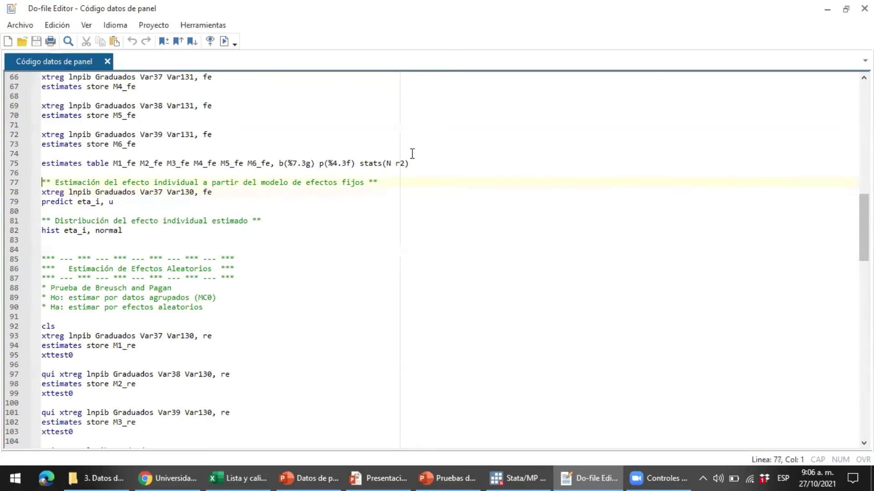
key(Down)
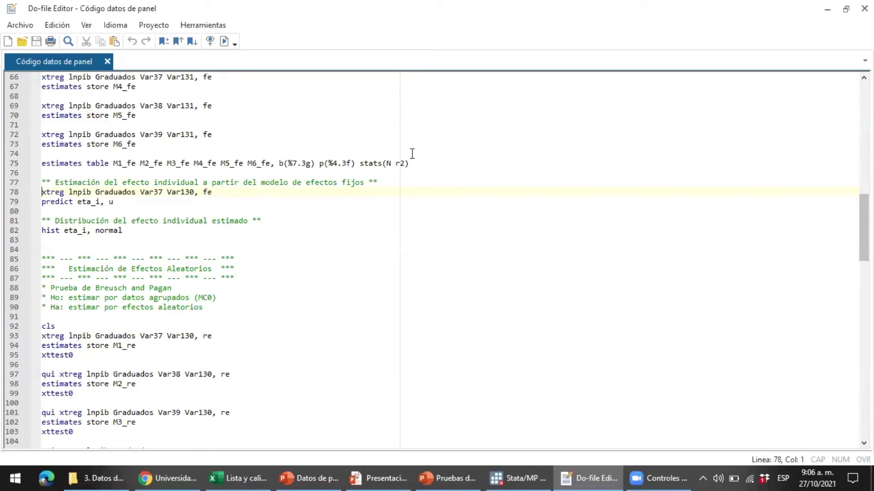
key(shift+Down)
key(Right)
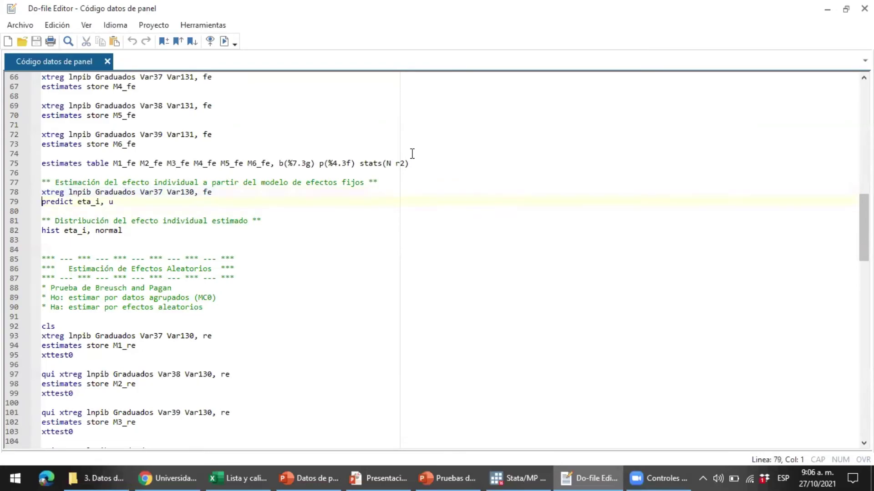
key(shift+Down)
key(shift+Up)
key(Up)
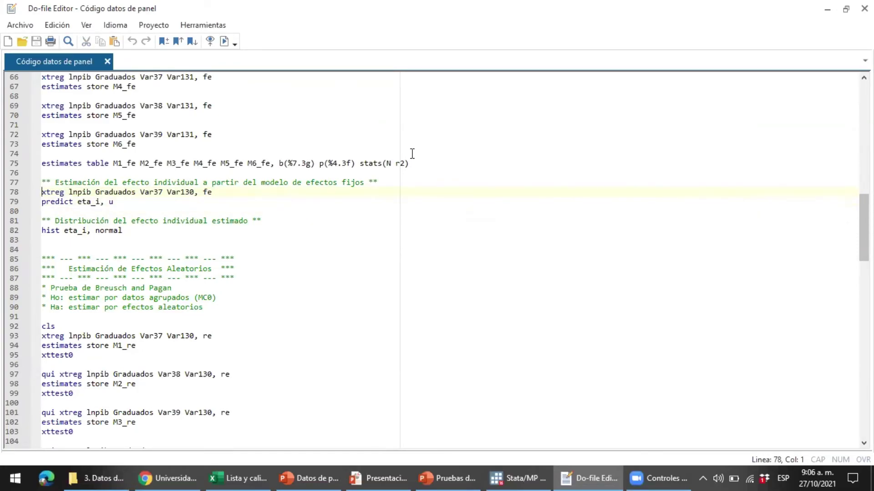
key(shift+Down)
key(shift+Down)
key(Down)
key(Up)
key(Up)
key(End)
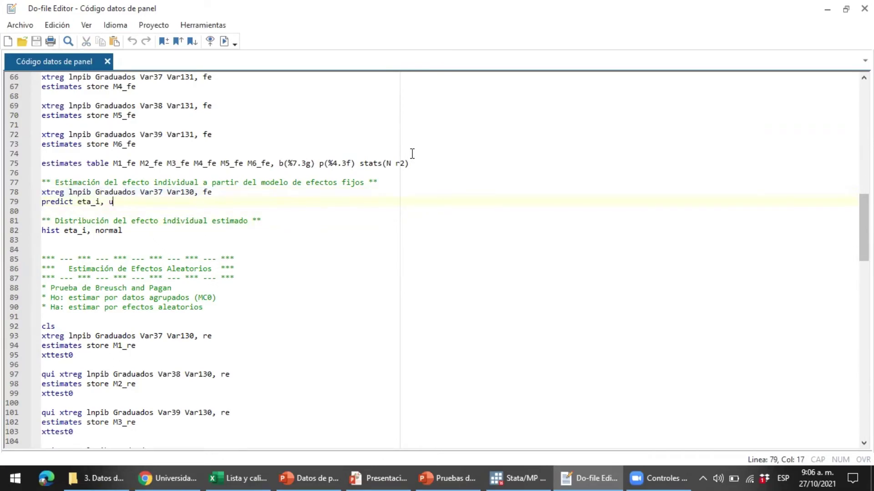
key(shift+Left)
key(Home)
key(Up)
key(Down)
key(Down)
key(Down)
key(Down)
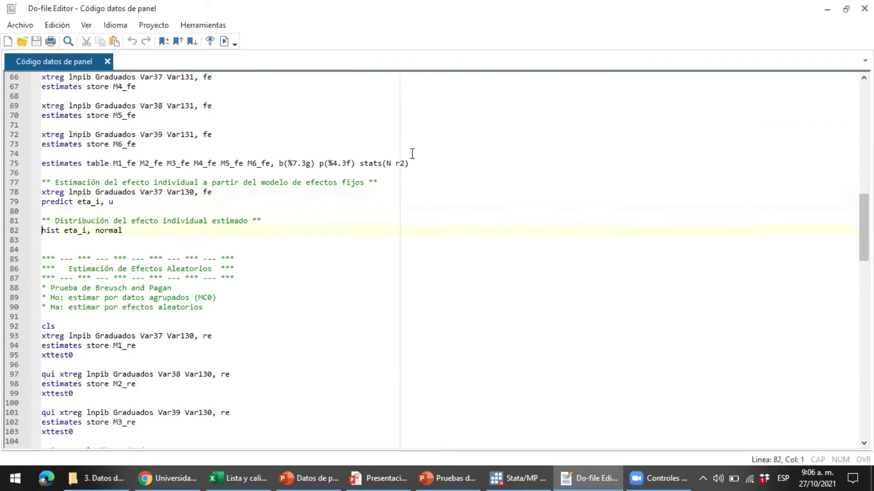
key(shift+Down)
key(Up)
key(Up)
key(Up)
key(Up)
key(Up)
key(Up)
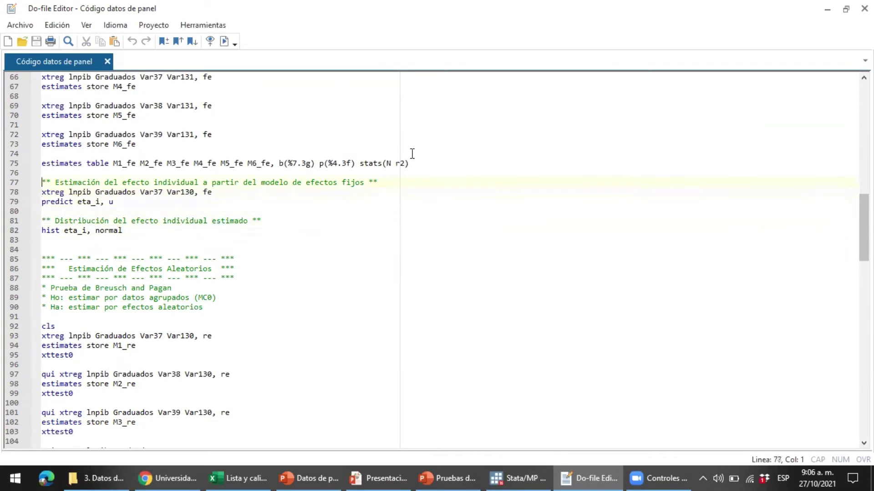
Step: Run the do-file block that re-estimates the Var37 and Var130 fixed-effects model, predicts eta_i and plots its histogram with a normal curve
key(Down)
key(shift+Down)
key(shift+Down)
key(shift+Down)
key(shift+Down)
key(shift+Down)
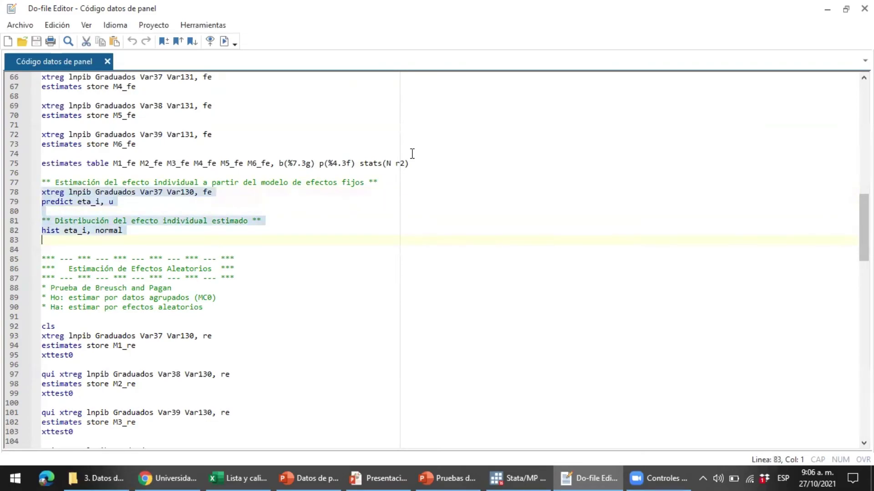
key(shift+Left)
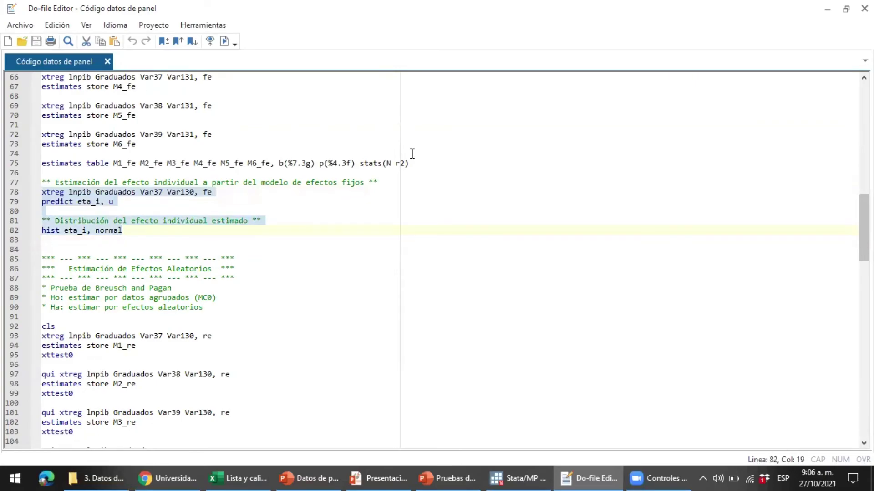
key(ctrl+d)
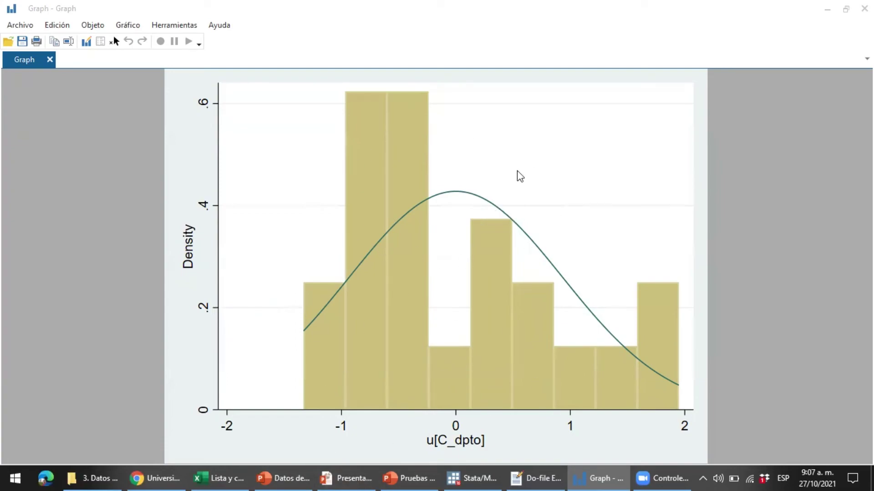
Step: Minimize the histogram window and open the dataset for editing from the main Stata window
click(825, 13)
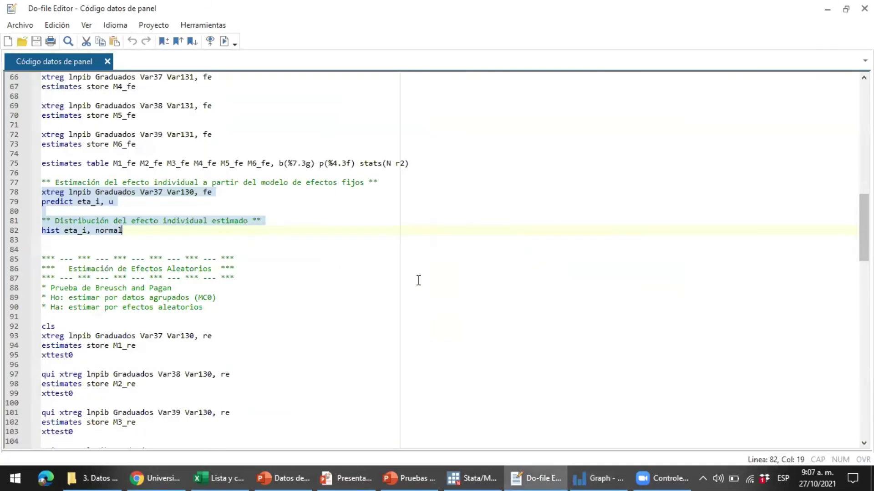
click(459, 477)
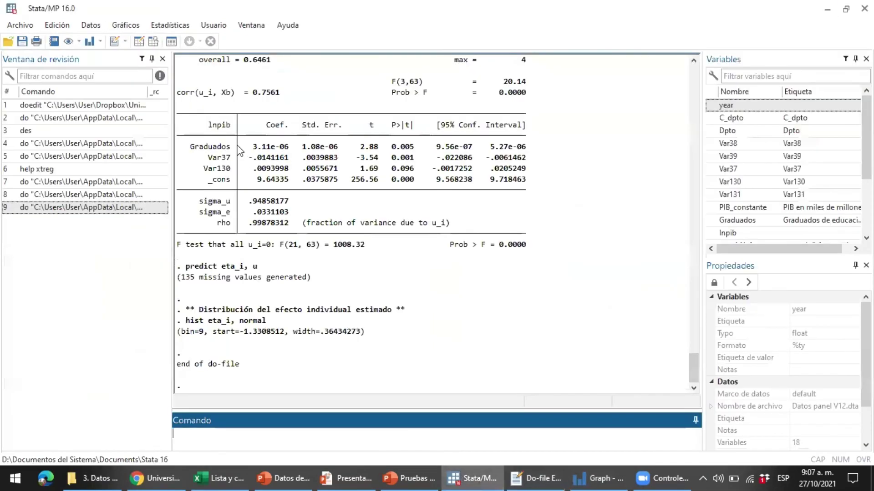
click(138, 42)
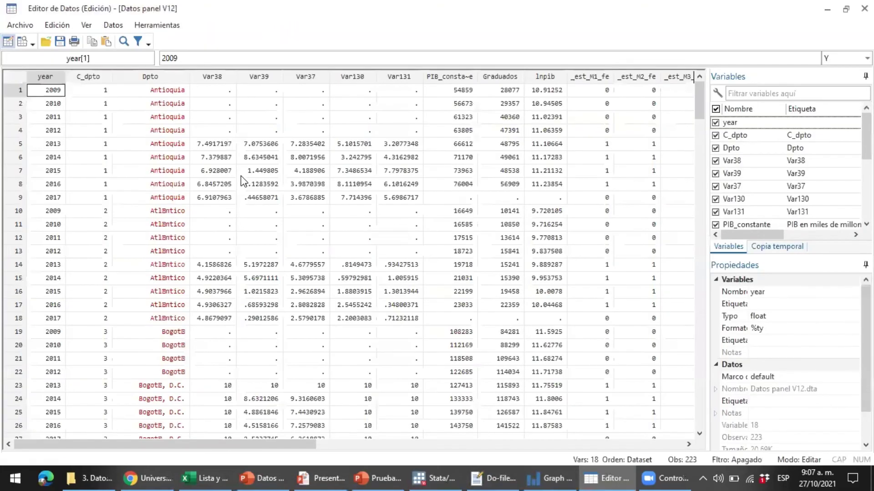
Step: Locate the eta_i variable at the end of the dataset and highlight its whole column
key(Right)
key(Right)
key(Right)
key(Right)
key(Right)
key(Right)
key(Right)
key(Right)
key(Right)
key(Right)
key(Right)
key(Right)
key(Right)
key(Right)
key(Right)
key(Right)
key(Right)
key(Right)
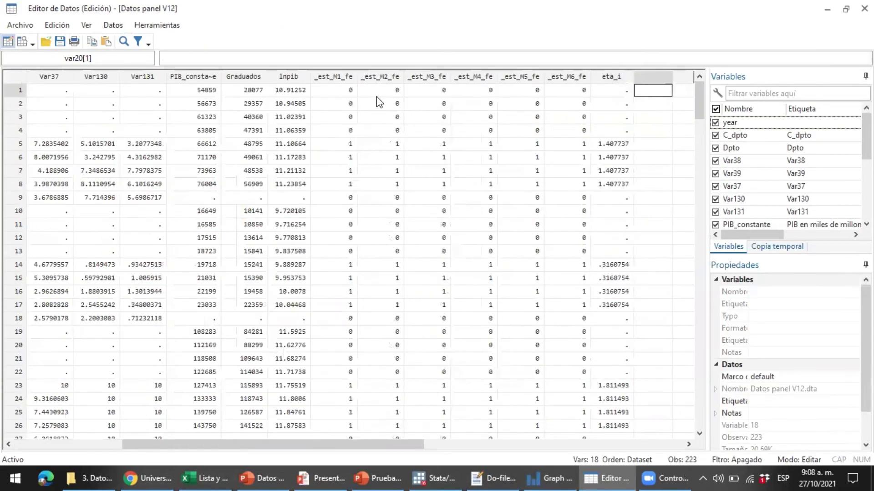
key(Left)
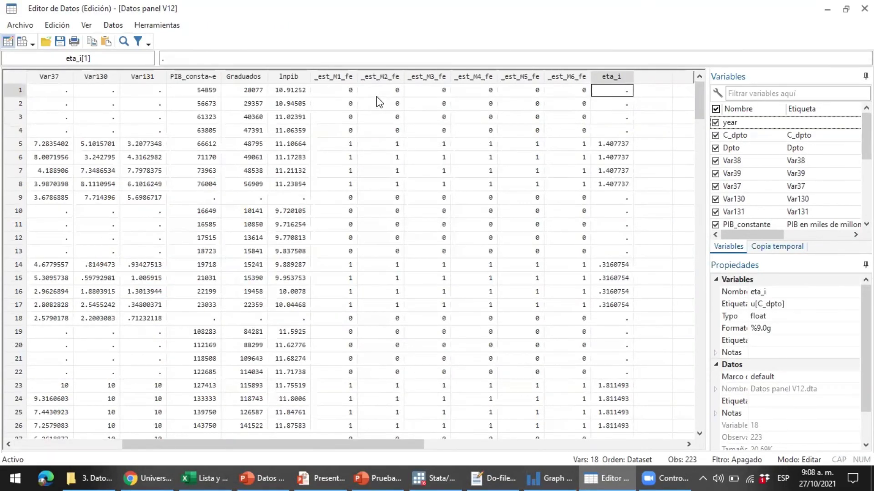
click(610, 78)
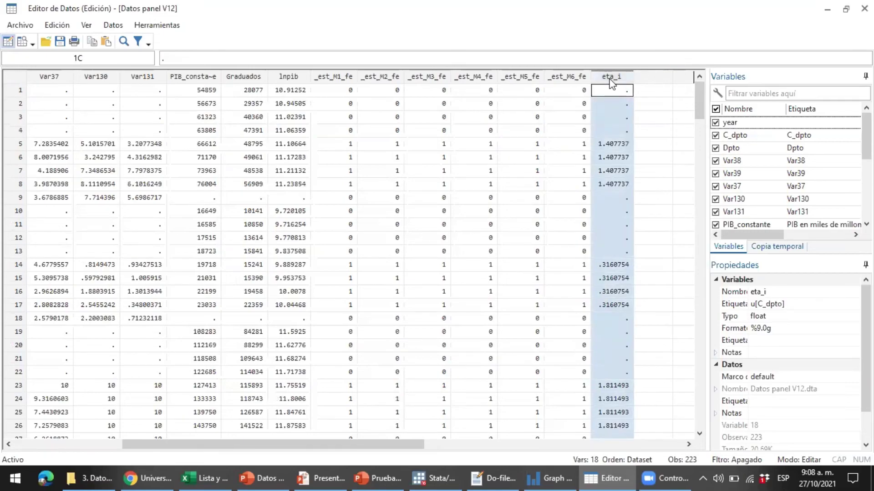
Step: Go to Antioquia's 2013 record, re-enter 2013 as its year, and check its eta_i value
key(ctrl+Home)
key(Down)
key(Down)
key(Down)
key(Down)
key(BackSpace)
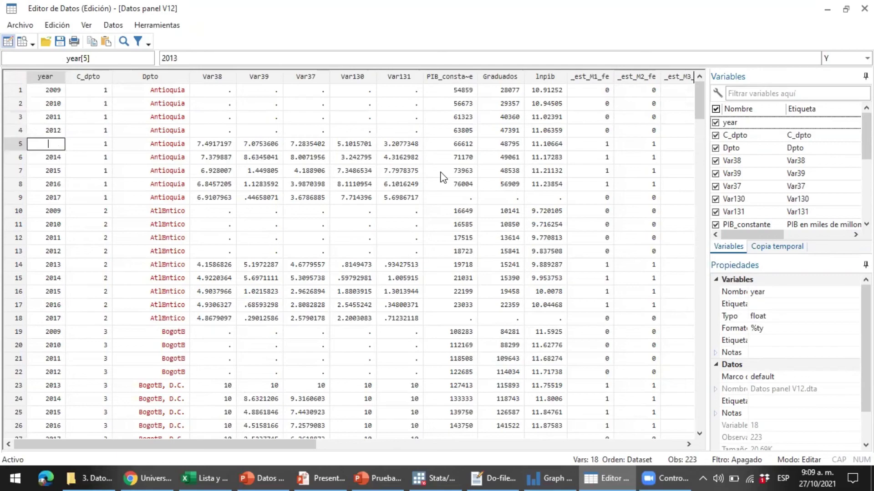
text(2013)
key(ctrl+Right)
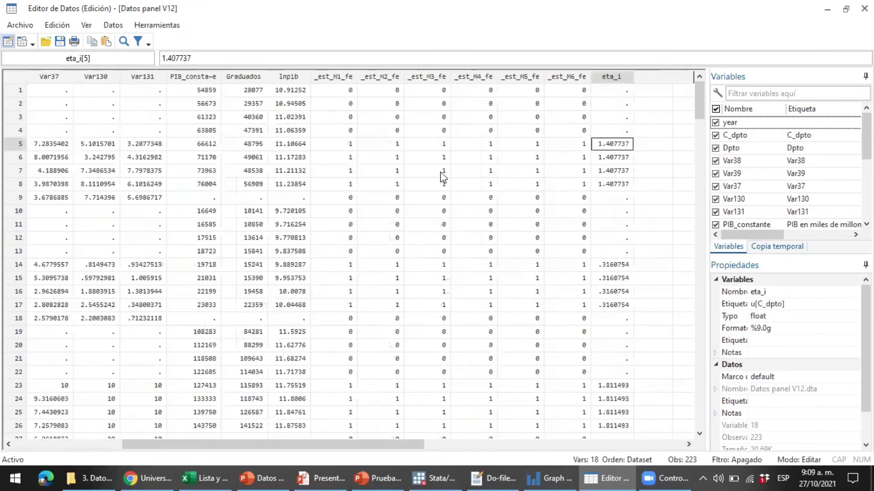
Step: Go to the last departments in the dataset and check the eta_i values for Valle del Cauca and Cundi-Bogotá
key(ctrl+Down)
key(ctrl+Left)
key(Up)
key(Up)
key(Up)
key(Up)
key(Up)
key(Up)
key(Up)
key(Up)
key(Up)
key(Up)
key(Up)
key(Up)
key(Up)
key(Up)
key(Up)
key(Up)
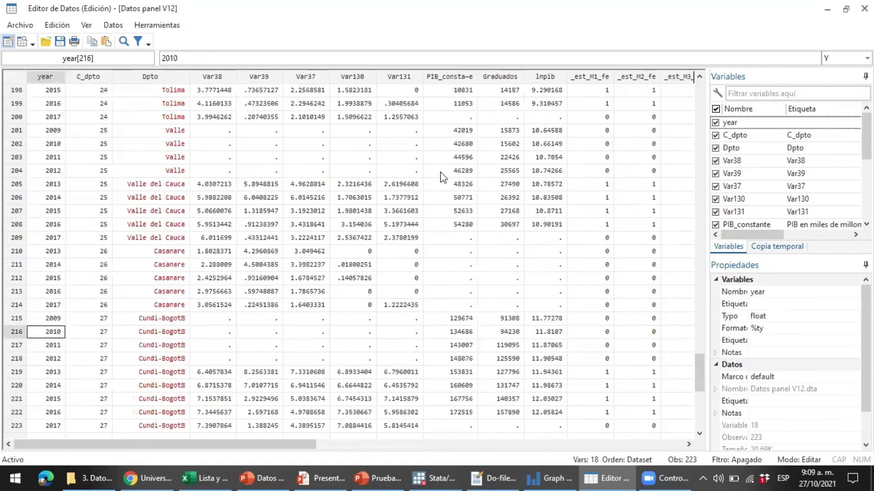
key(ctrl+Right)
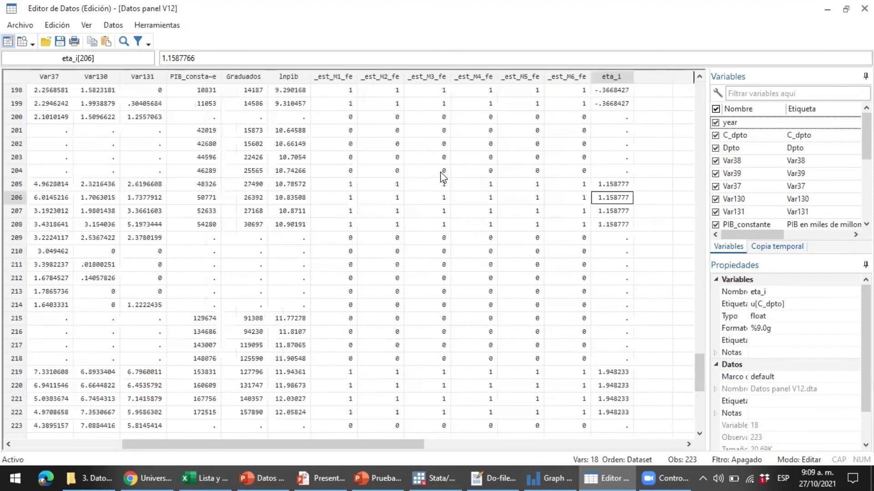
Step: Go back up through the department records to Bogotá, D.C.'s 2013 record and check its eta_i value
key(ctrl+Left)
key(Up)
key(Up)
key(Up)
key(Up)
key(Up)
key(Up)
key(Up)
key(Up)
key(Up)
key(Up)
key(Up)
key(Up)
key(Up)
key(Up)
key(Up)
key(Up)
key(Up)
key(Up)
key(Up)
key(Up)
key(Up)
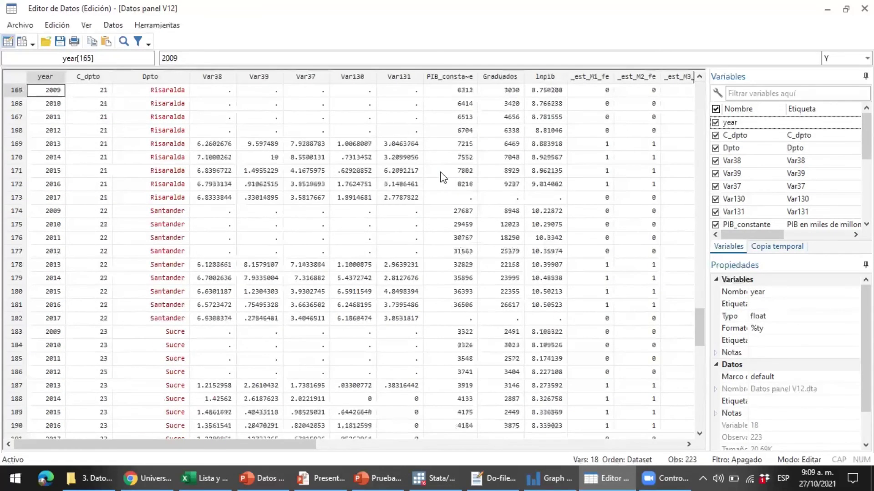
key(Up)
key(Up)
key(Up)
key(Up)
key(Up)
key(Up)
key(Up)
key(Up)
key(Up)
key(Up)
key(Up)
key(Up)
key(Up)
key(Up)
key(Up)
key(Up)
key(Up)
key(Up)
key(Up)
key(Up)
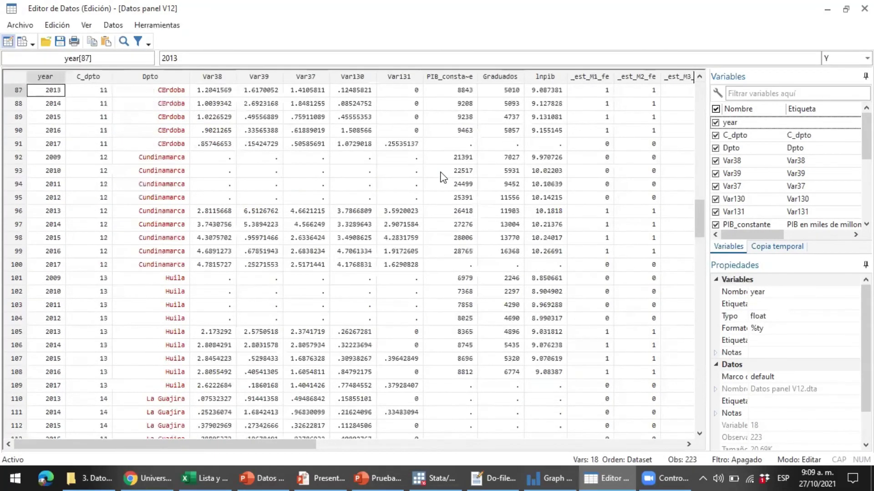
key(Up)
key(Up)
key(Up)
key(Up)
key(Up)
key(Up)
key(Up)
key(Up)
key(Up)
key(Up)
key(Up)
key(Up)
key(Up)
key(Up)
key(Up)
key(Up)
key(Up)
key(Up)
key(Up)
key(Up)
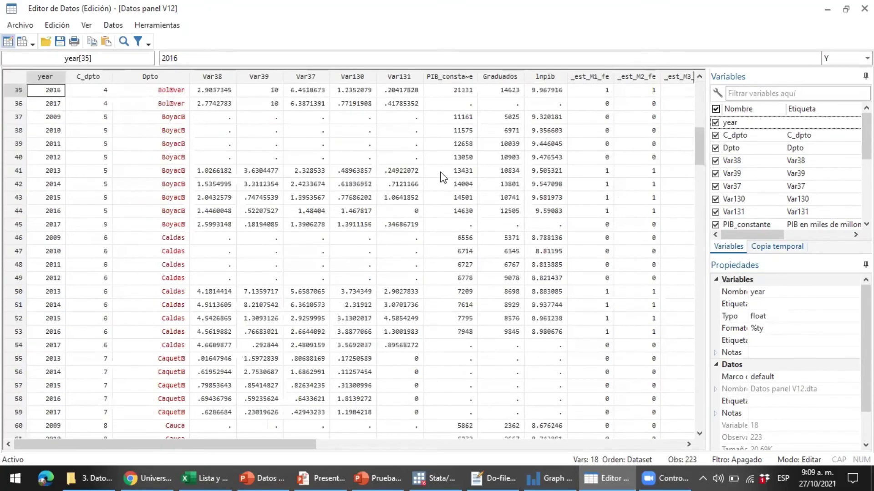
key(Up)
key(Up)
key(Up)
key(Up)
key(Up)
key(Up)
key(Up)
key(Up)
key(Up)
key(Up)
key(Up)
key(Up)
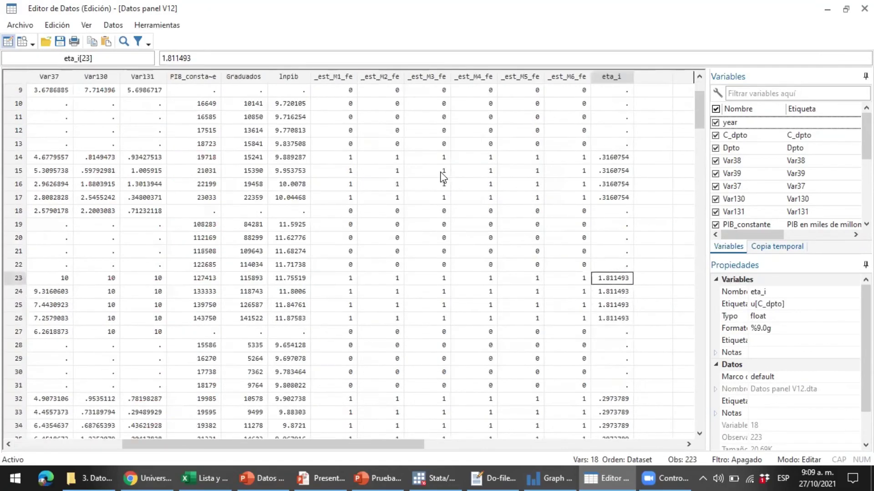
Step: Return to the year value of Antioquia's 2009 record at the start of the dataset
key(Up)
key(Up)
key(Up)
key(Up)
key(Up)
key(Up)
key(Up)
key(Up)
key(Up)
key(Up)
key(Up)
key(Up)
key(Up)
key(Up)
key(Up)
key(Up)
key(Up)
key(Up)
key(Up)
key(Up)
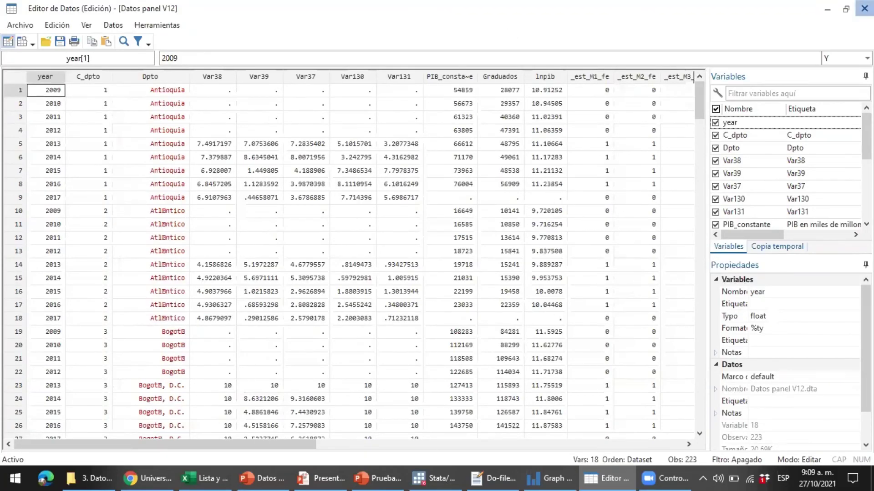
Step: Close the data editor and return to the do-file at the blank line 84 before the random-effects section
click(864, 8)
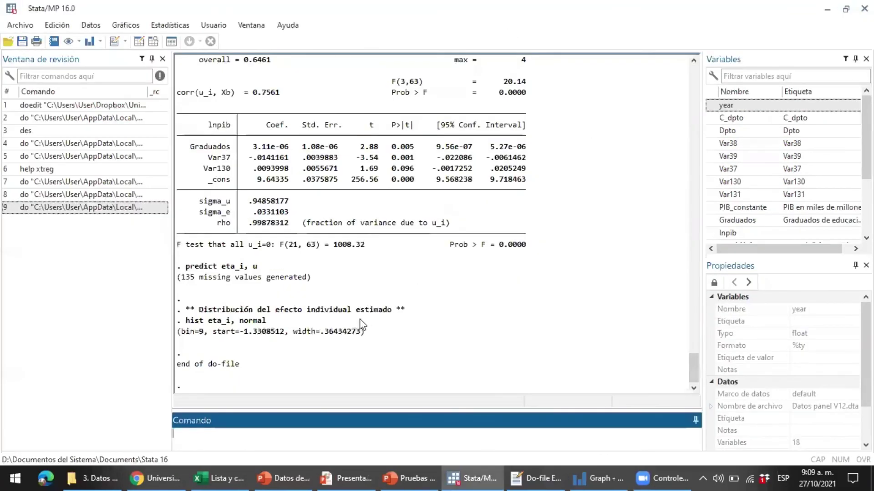
click(531, 473)
click(201, 250)
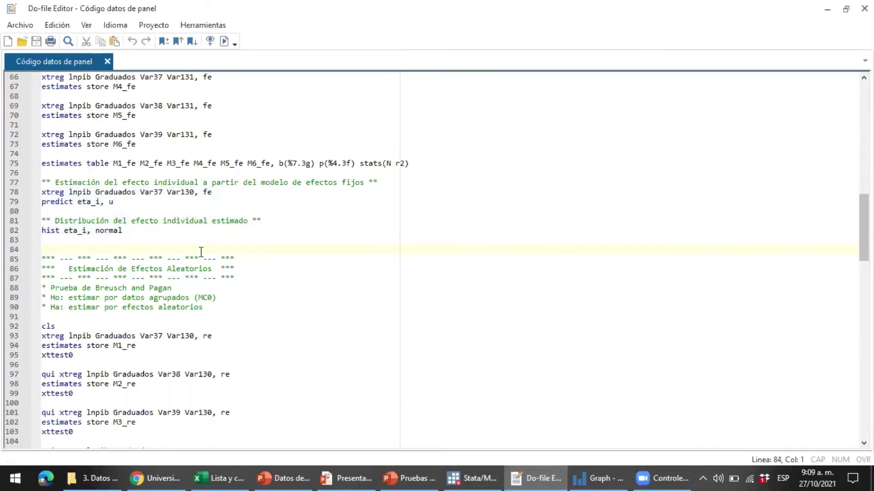
Step: Review the eta_i histogram against its normal curve, and return to the do-file's random-effects and Breusch-Pagan test block
click(583, 473)
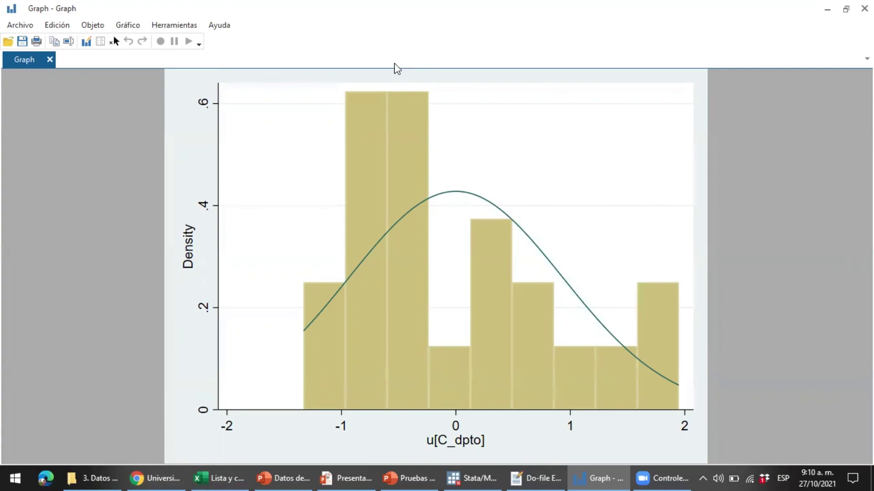
key(alt+Tab)
scroll(394, 247, down, 3)
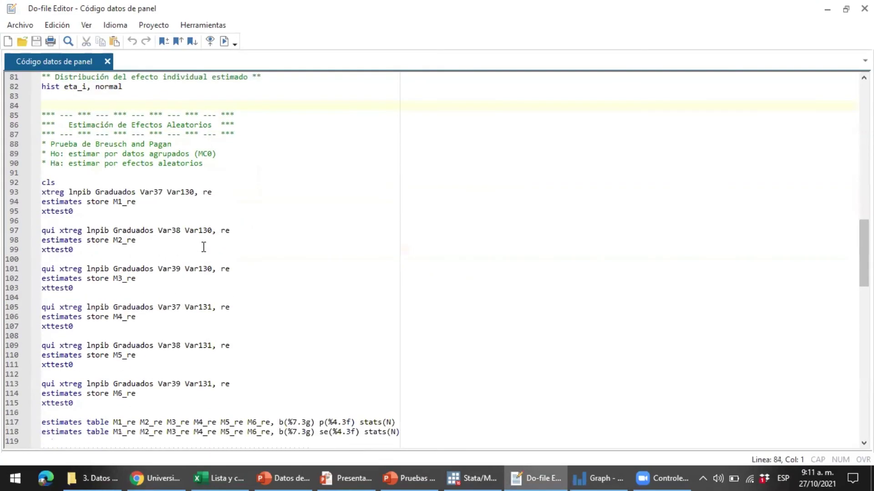